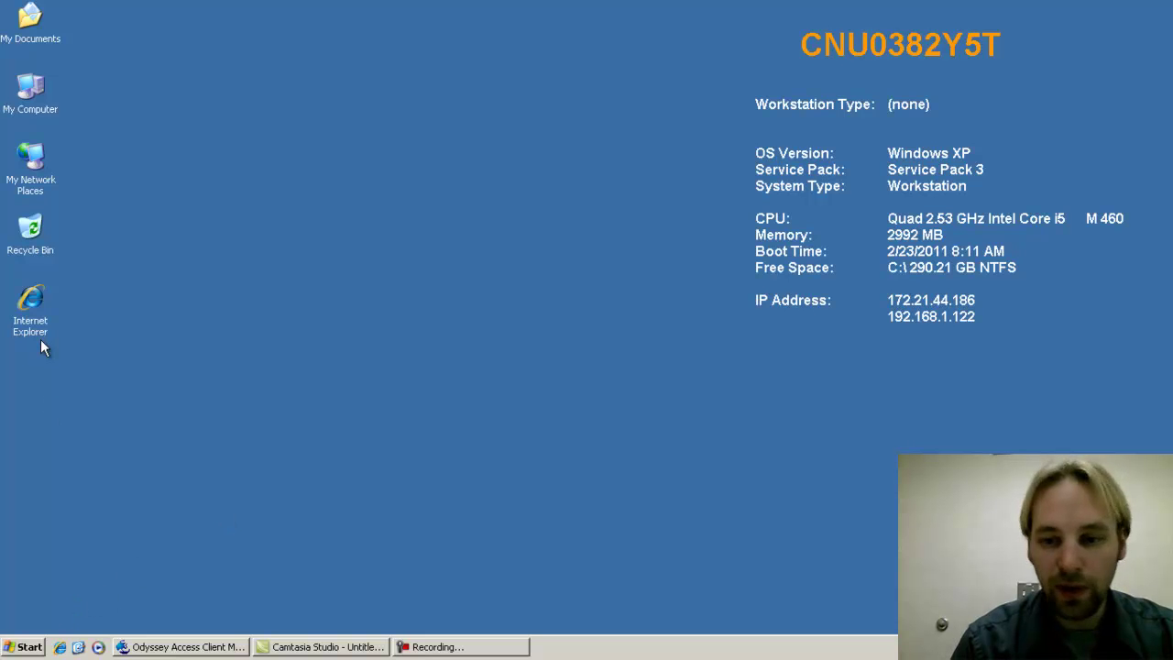
{"action": "double_click", "coordinate": [32, 310]}
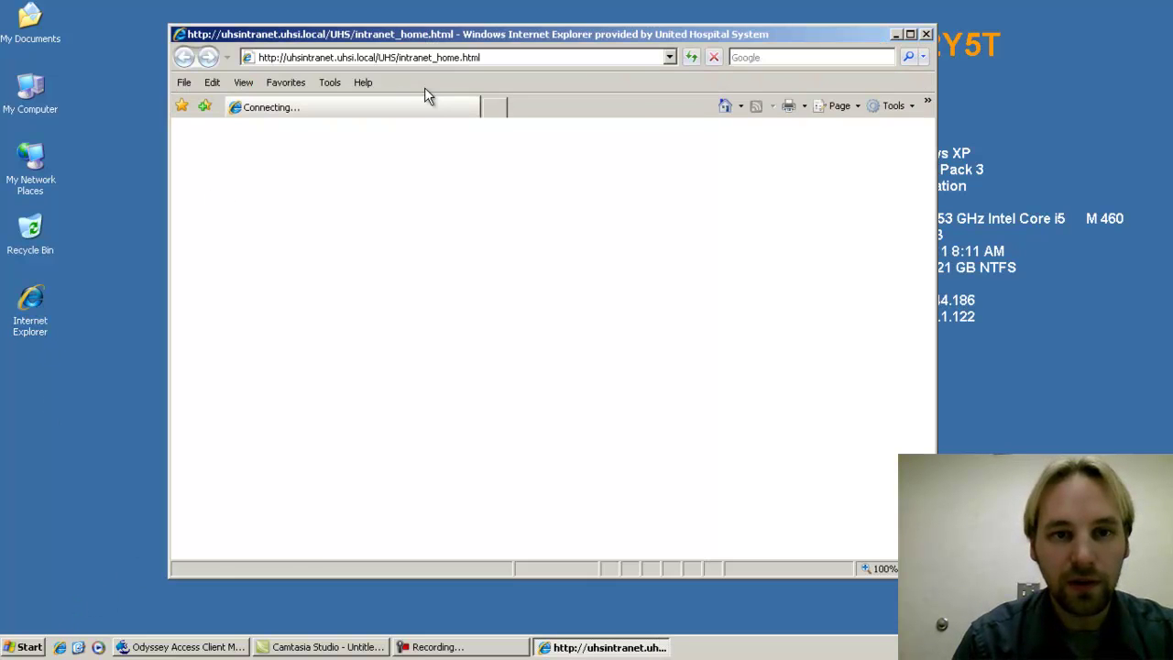
{"action": "left_click_drag", "start_coordinate": [503, 34], "coordinate": [460, 27]}
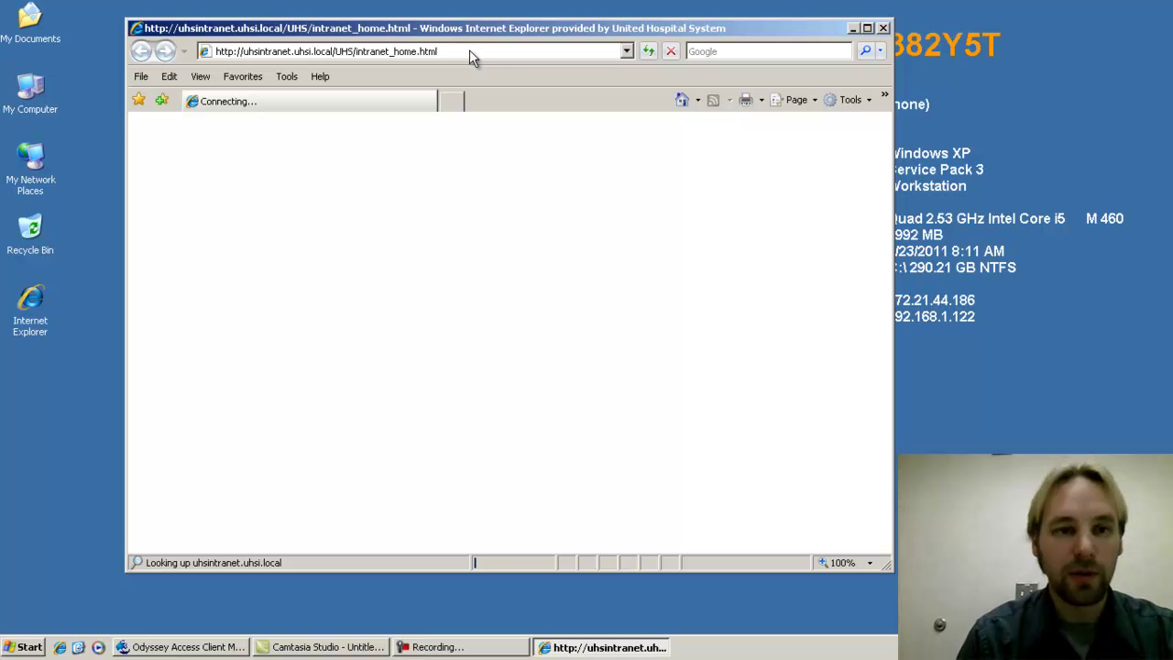
{"action": "left_click", "coordinate": [470, 50]}
{"action": "type", "text": "HT"}
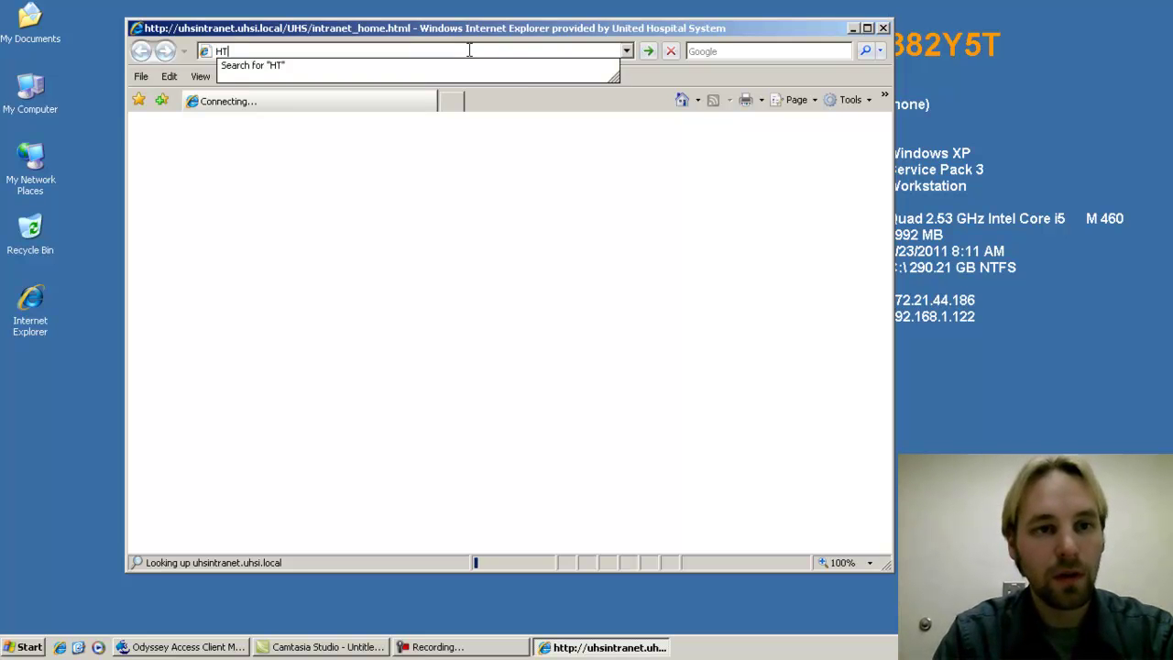
{"action": "type", "text": "TP:"}
{"action": "key", "text": "BackSpace"}
{"action": "key", "text": "BackSpace"}
{"action": "key", "text": "BackSpace"}
{"action": "key", "text": "BackSpace"}
{"action": "key", "text": "BackSpace"}
{"action": "type", "text": "ht"}
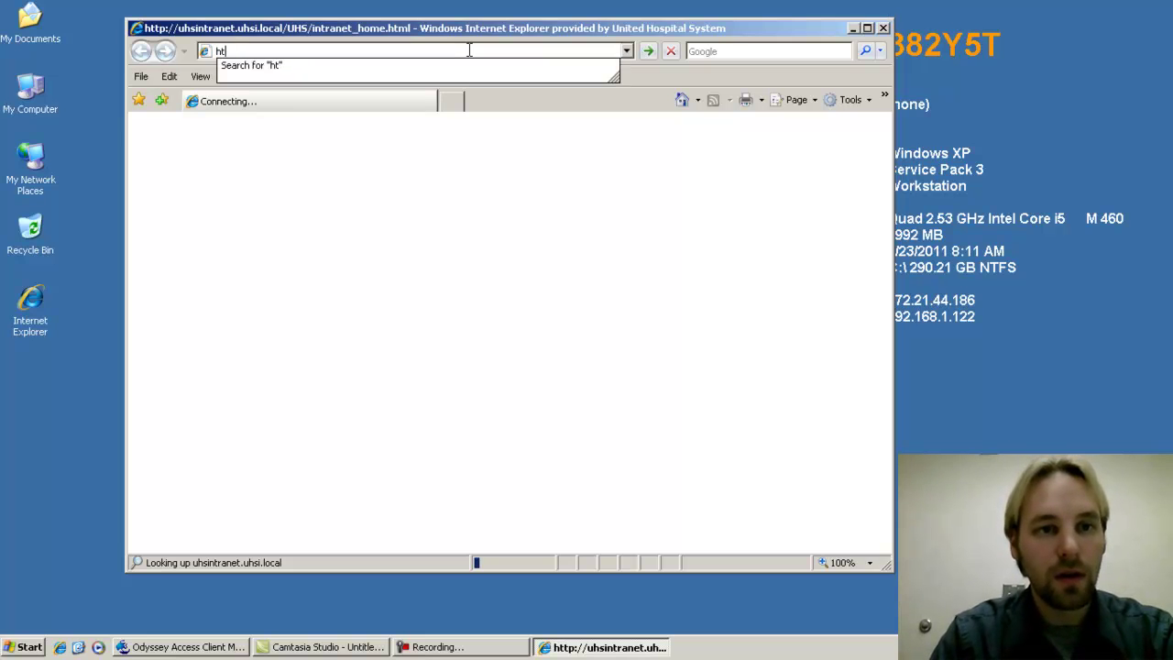
{"action": "type", "text": "tp://192.16"}
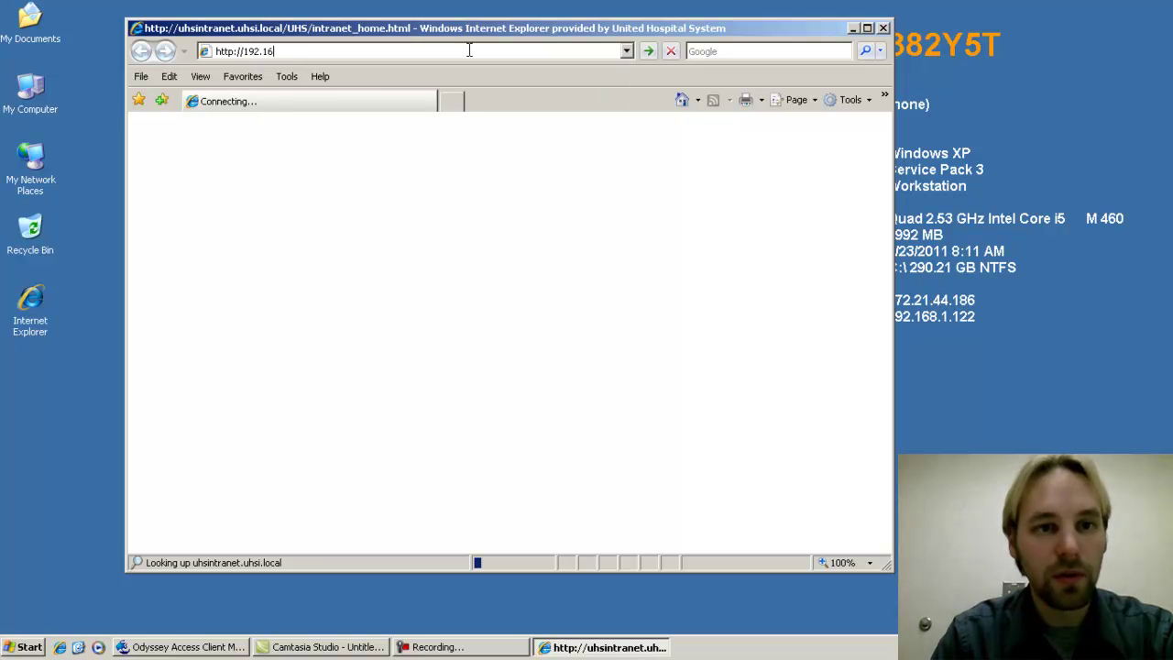
{"action": "type", "text": "8.1.1"}
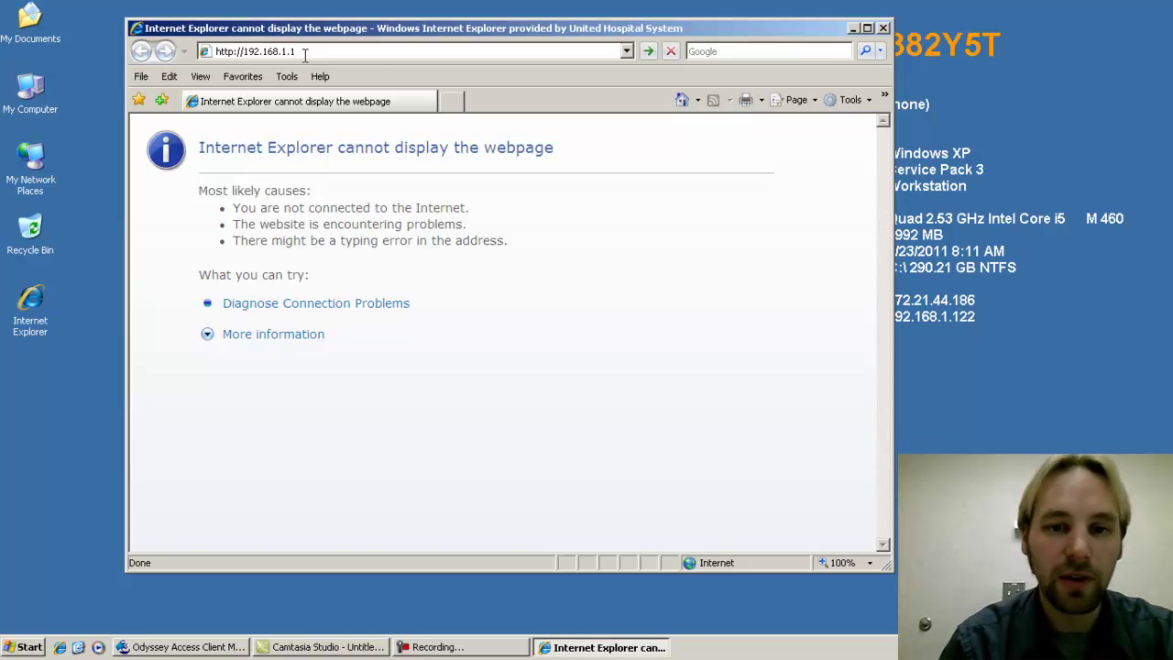
{"action": "key", "text": "Return"}
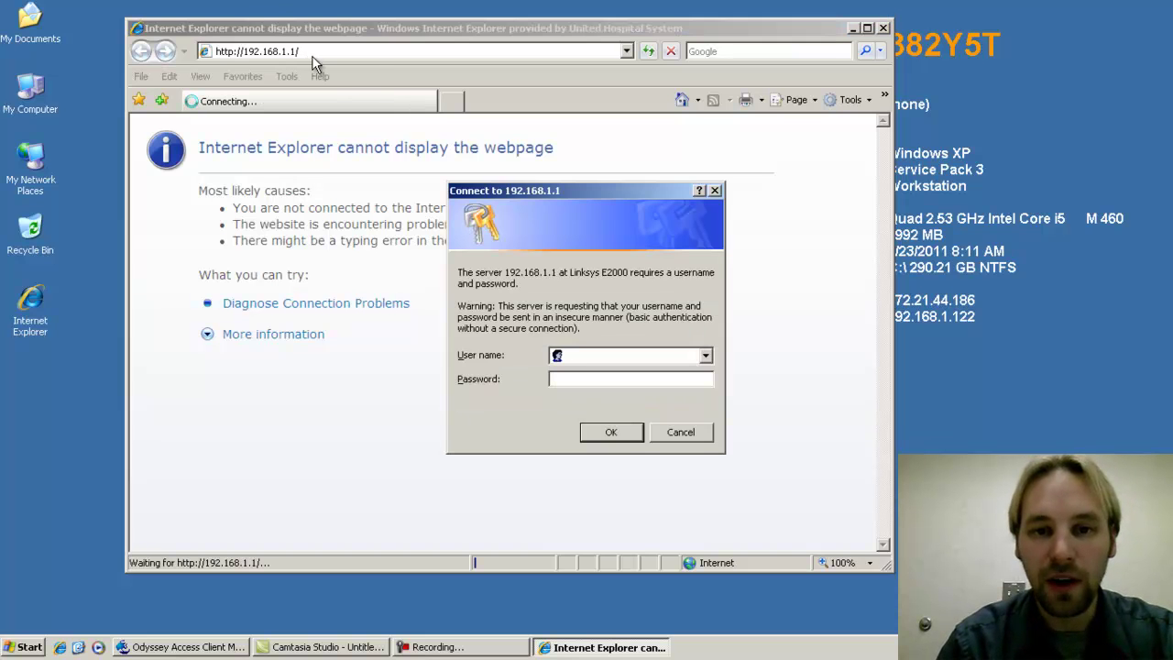
- Sign in at the router login prompt with the router password
{"action": "left_click_drag", "start_coordinate": [588, 189], "coordinate": [564, 174]}
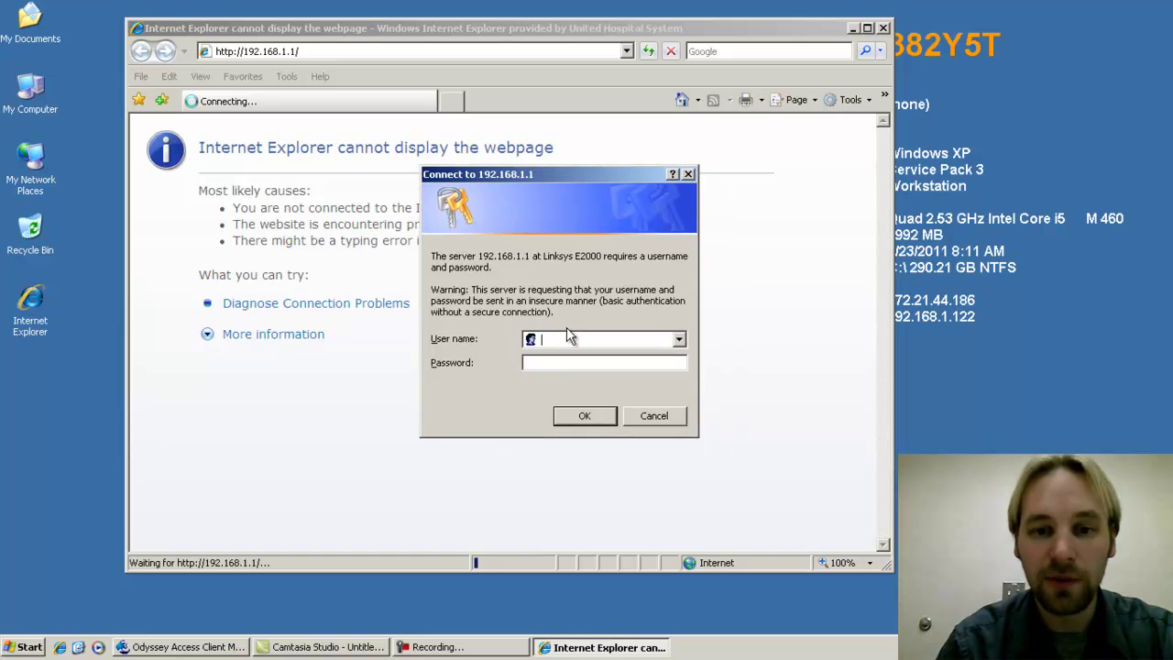
{"action": "left_click", "coordinate": [560, 364]}
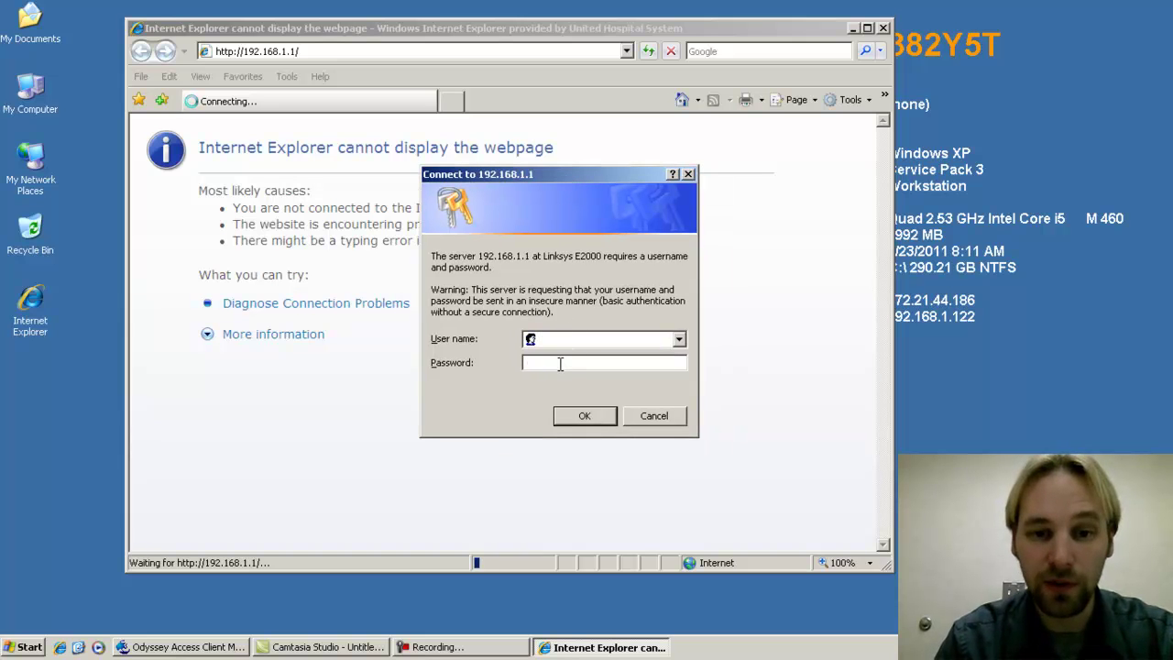
{"action": "type", "text": "admin"}
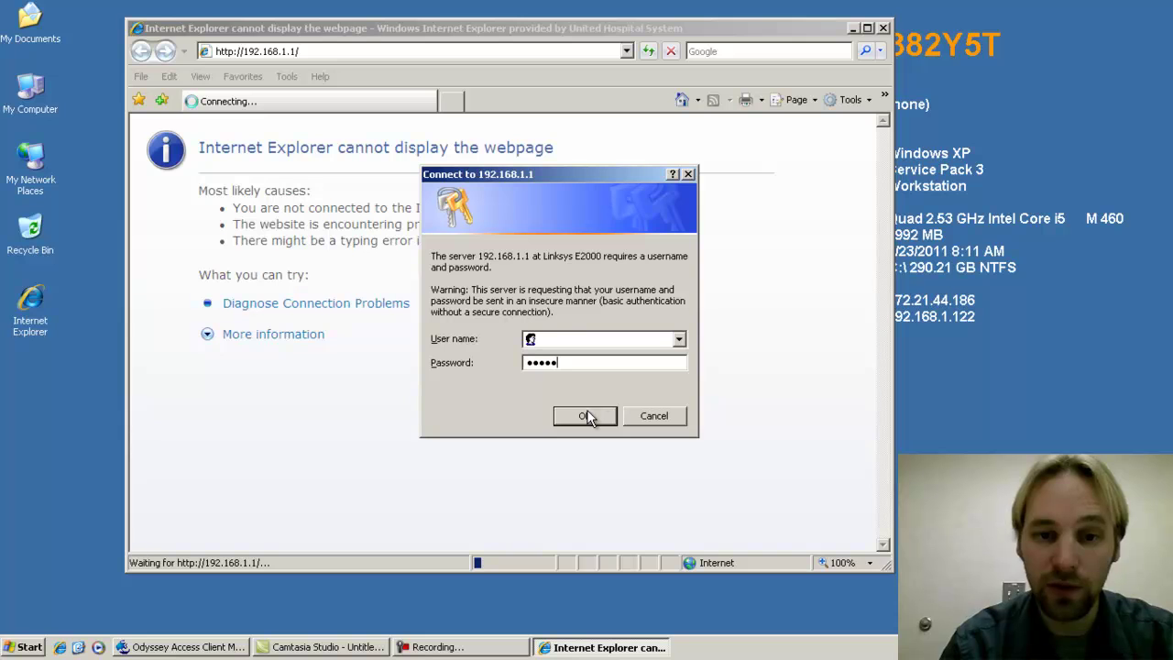
{"action": "left_click", "coordinate": [584, 417]}
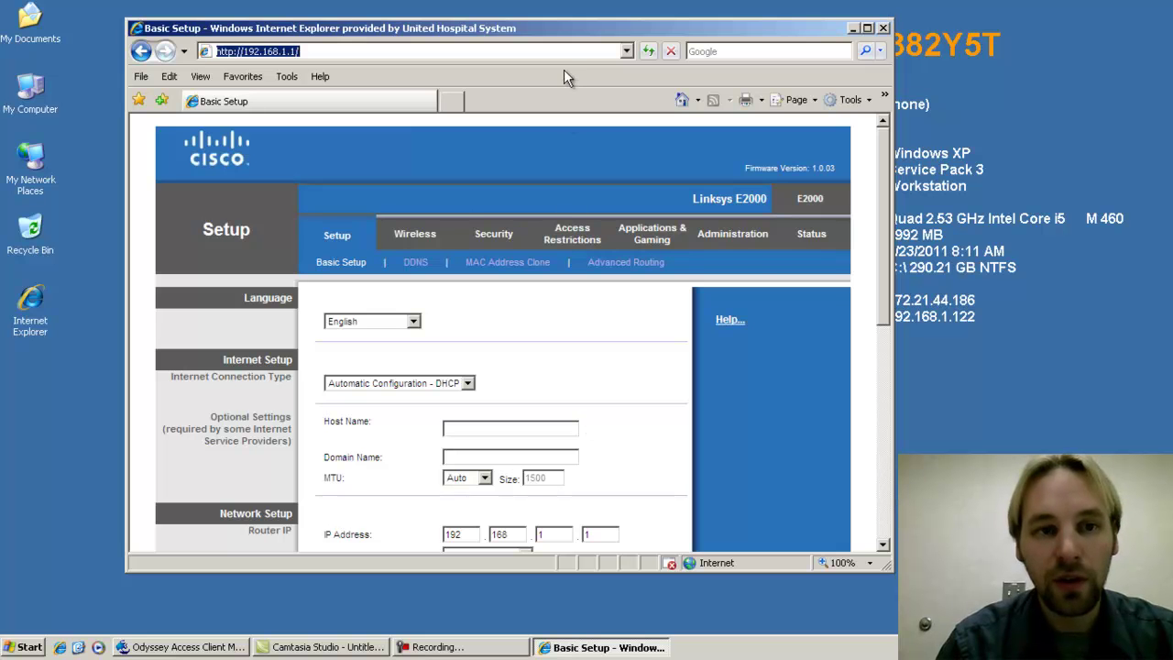
- Maximize the browser and go to the router's Wireless settings
{"action": "double_click", "coordinate": [554, 28]}
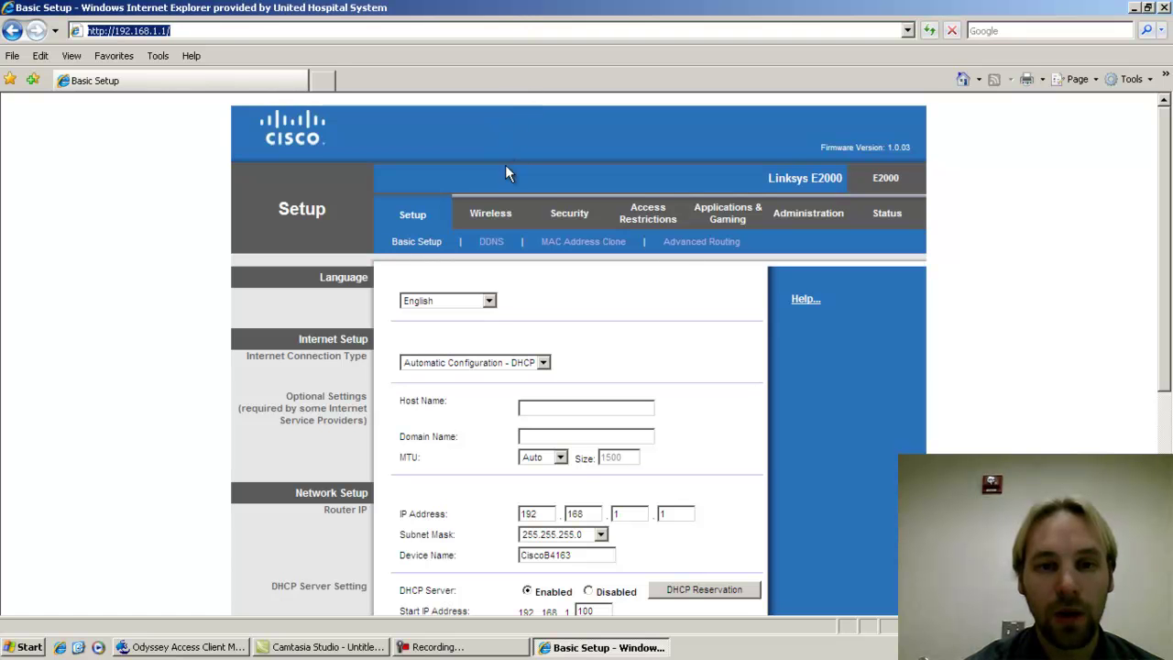
{"action": "left_click", "coordinate": [492, 213]}
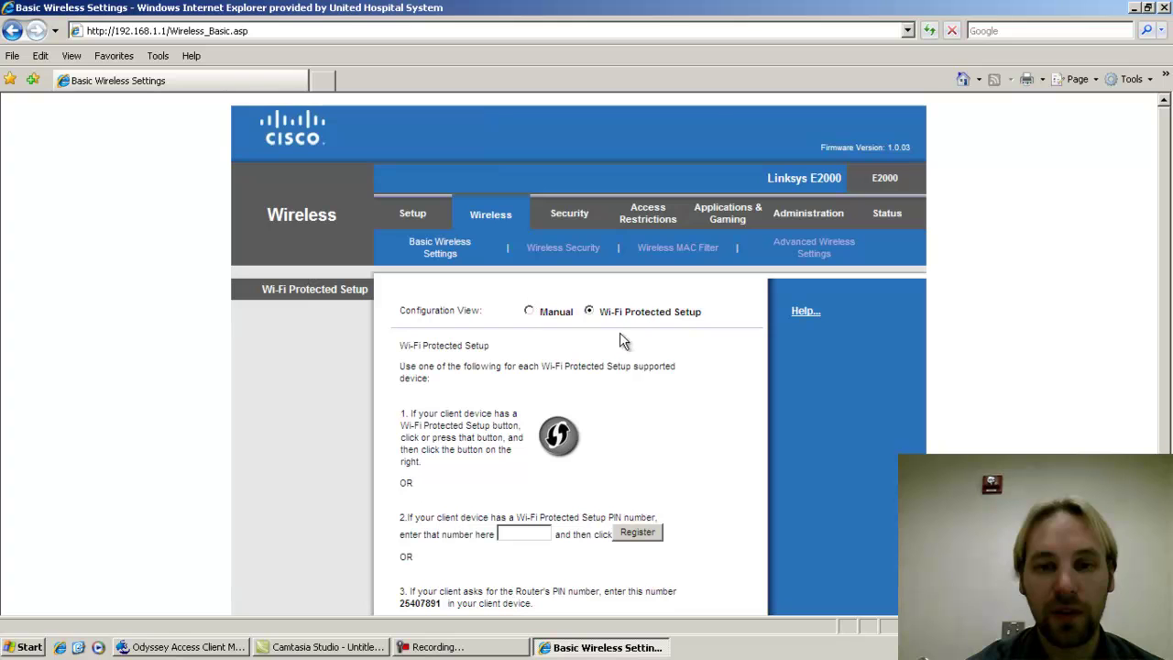
- Switch wireless setup to Manual, choose the 2.4 GHz band and keep network mode Mixed
{"action": "left_click_drag", "start_coordinate": [600, 311], "coordinate": [706, 312]}
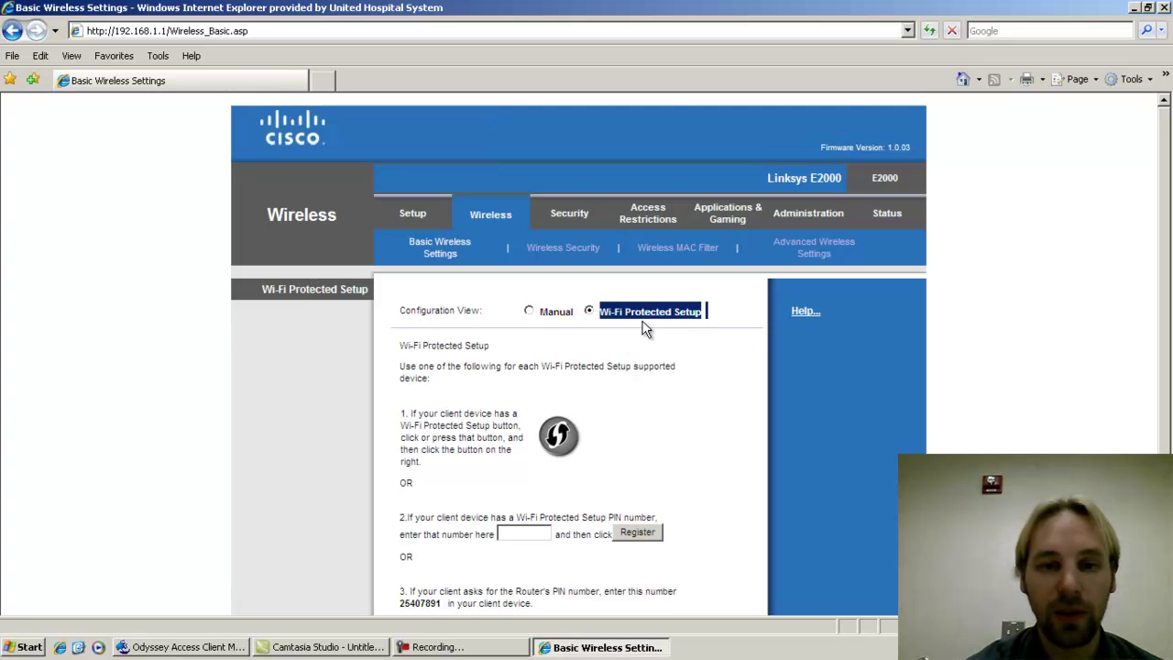
{"action": "left_click", "coordinate": [530, 311]}
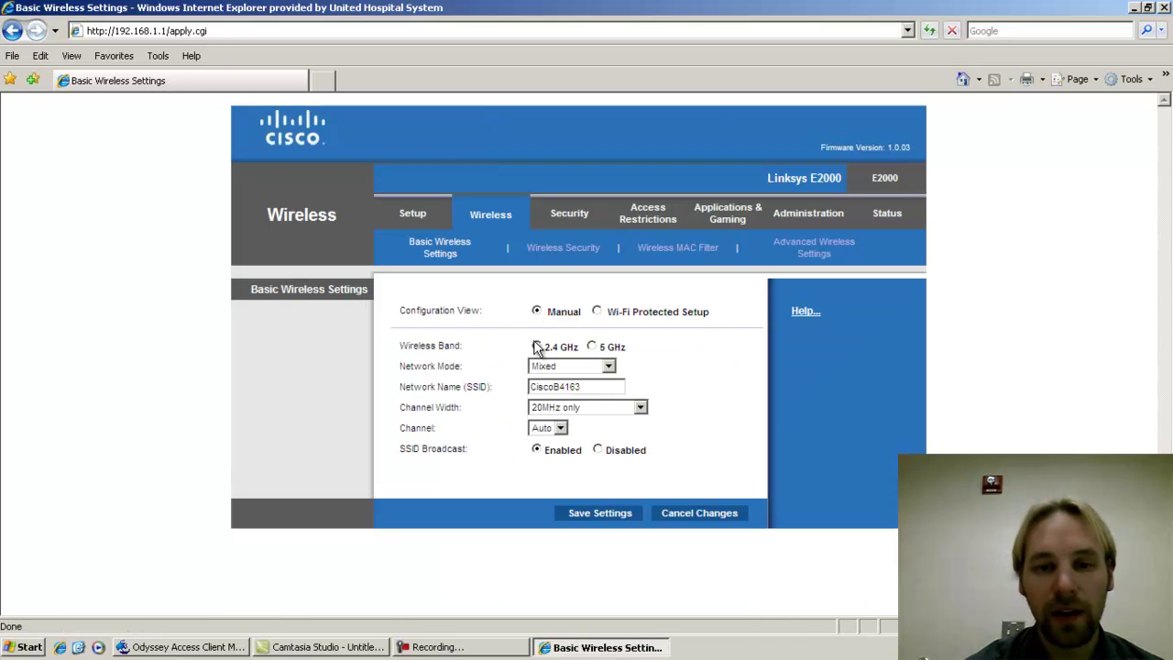
{"action": "left_click", "coordinate": [538, 347]}
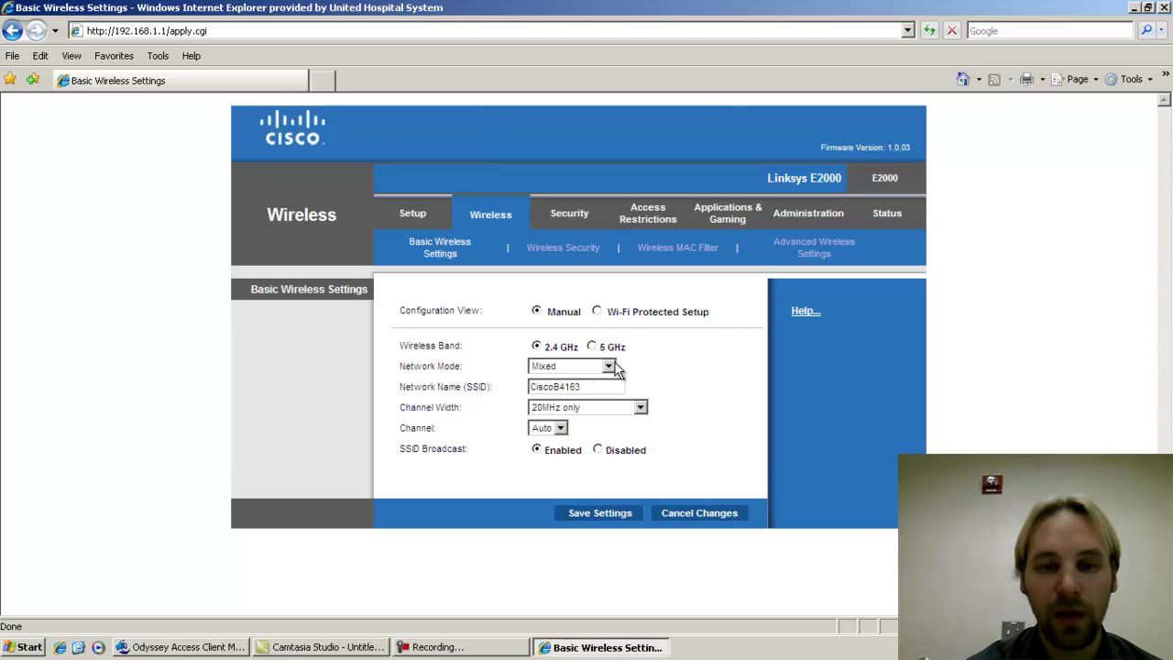
{"action": "left_click", "coordinate": [609, 367]}
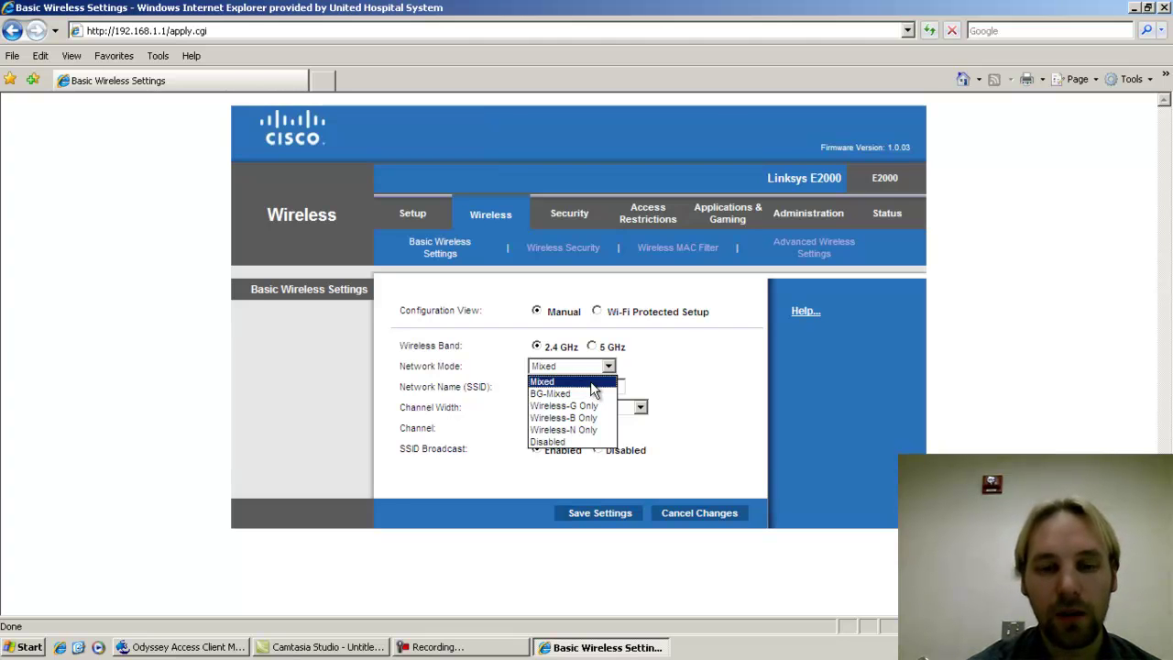
{"action": "left_click", "coordinate": [591, 383]}
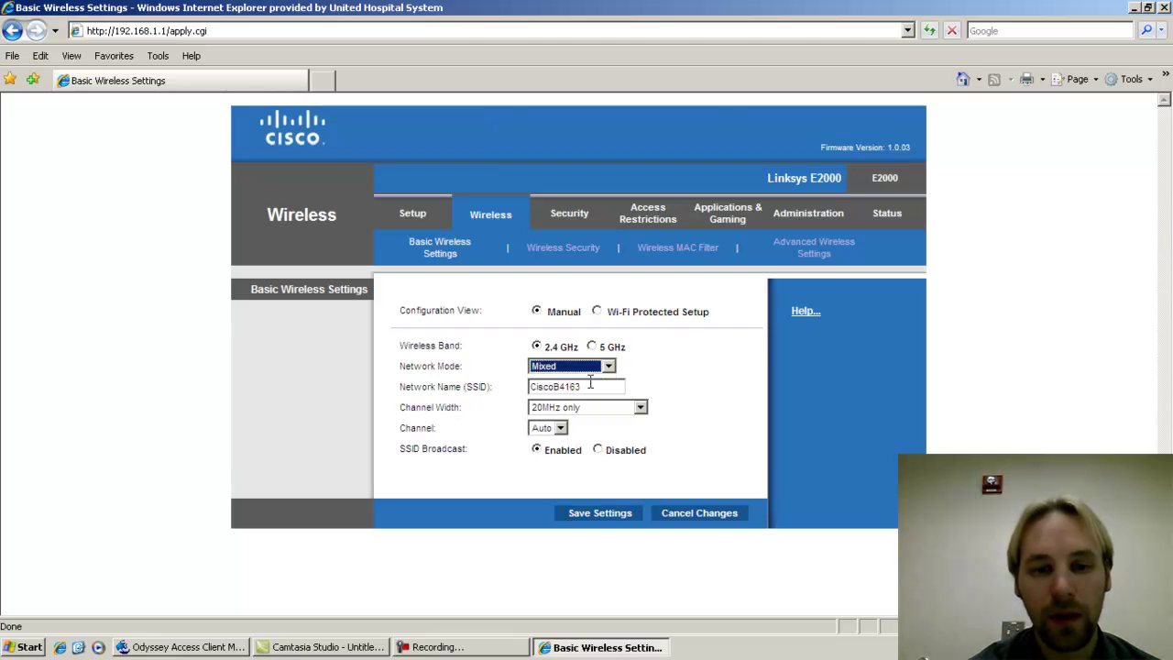
- Rename the wireless network from CiscoB4163 to Home_Wireless
{"action": "left_click", "coordinate": [591, 387]}
{"action": "left_click_drag", "start_coordinate": [591, 387], "coordinate": [510, 390]}
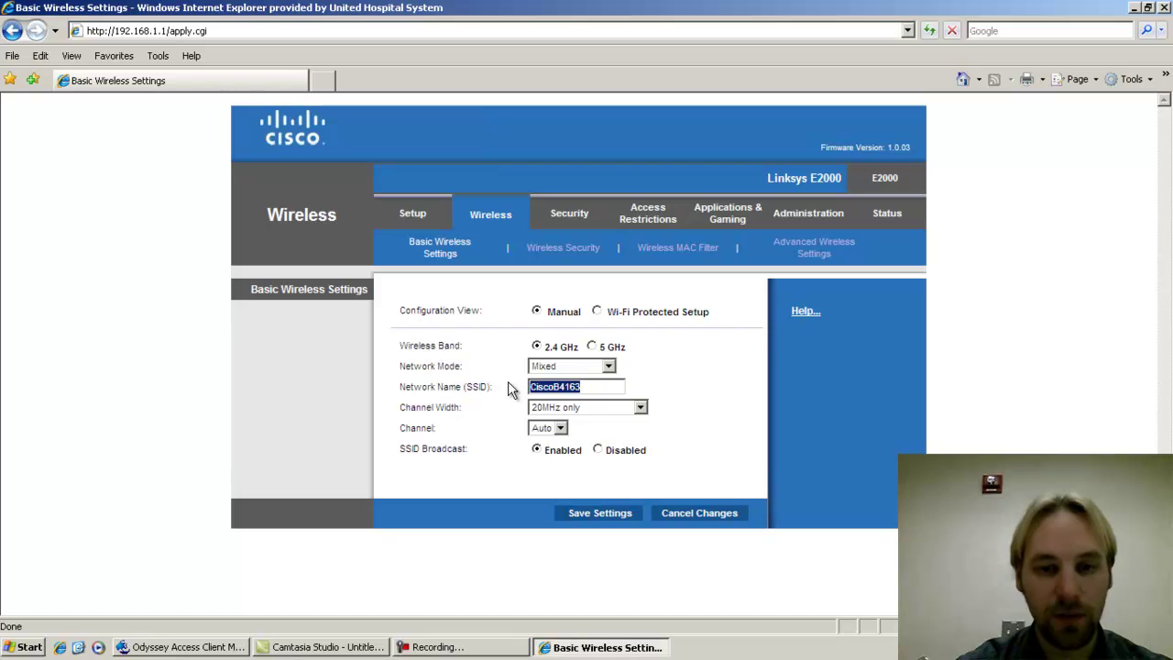
{"action": "type", "text": "Home_"}
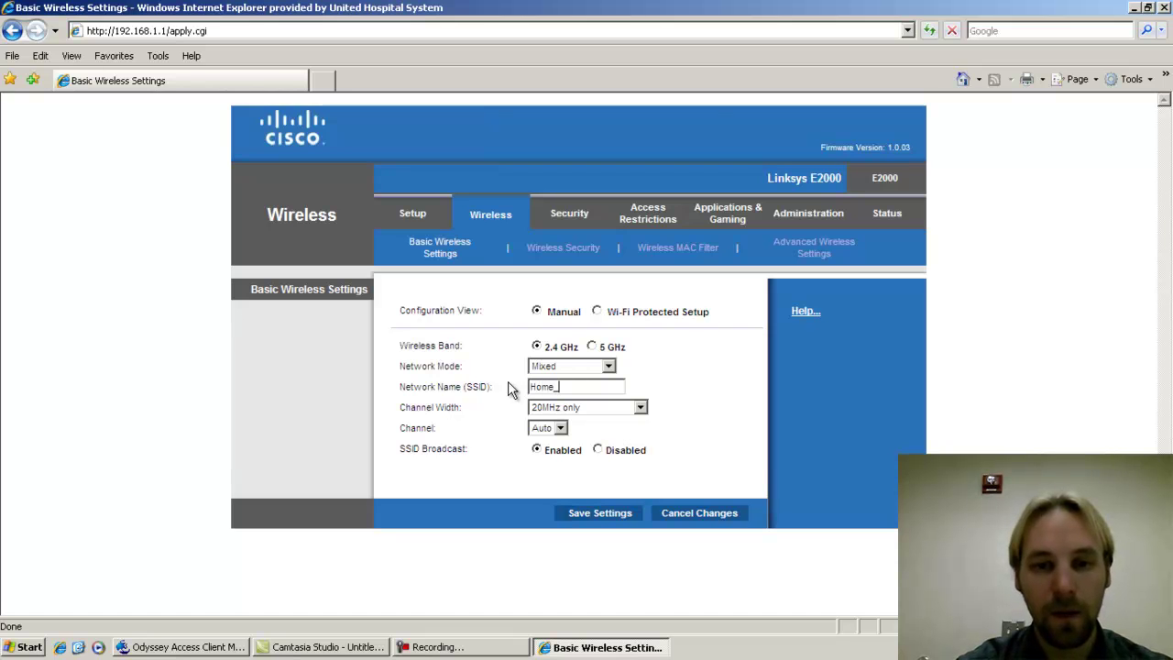
{"action": "type", "text": "Wireless"}
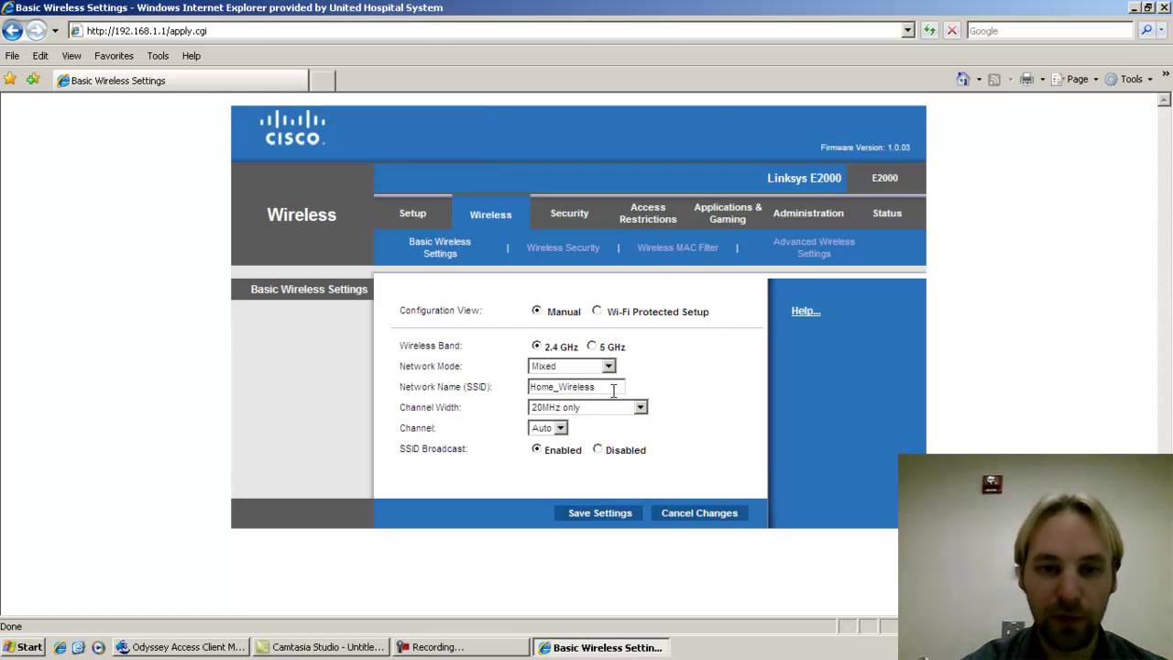
{"action": "left_click", "coordinate": [532, 387]}
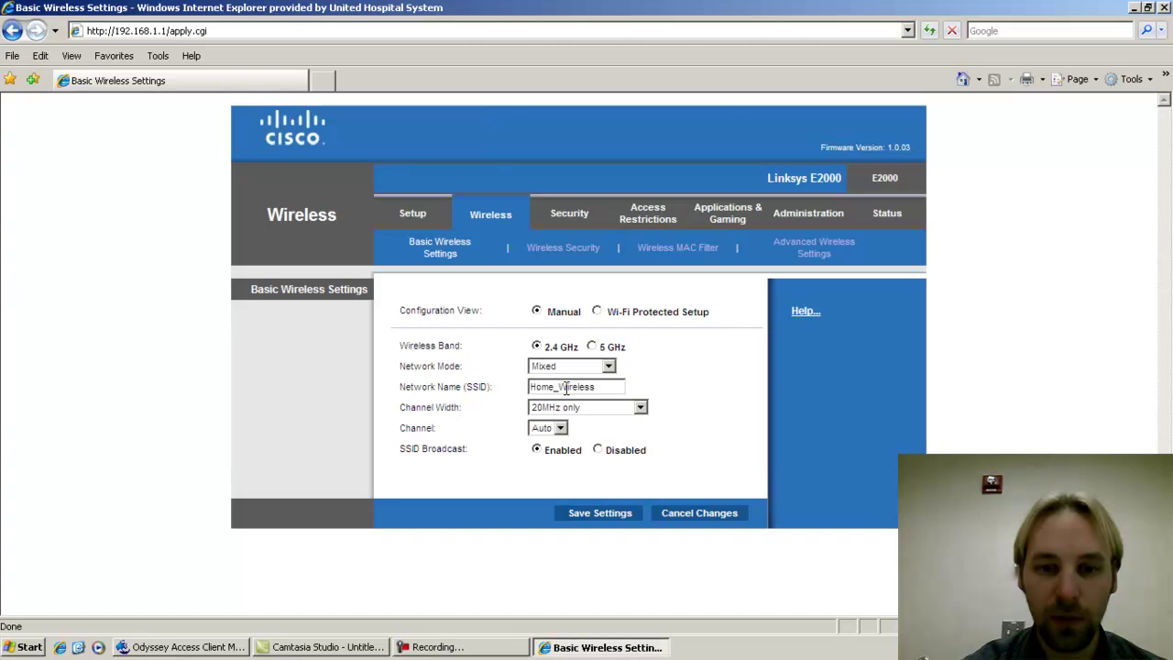
{"action": "double_click", "coordinate": [565, 389]}
{"action": "left_click", "coordinate": [564, 389]}
{"action": "left_click_drag", "start_coordinate": [564, 388], "coordinate": [558, 389]}
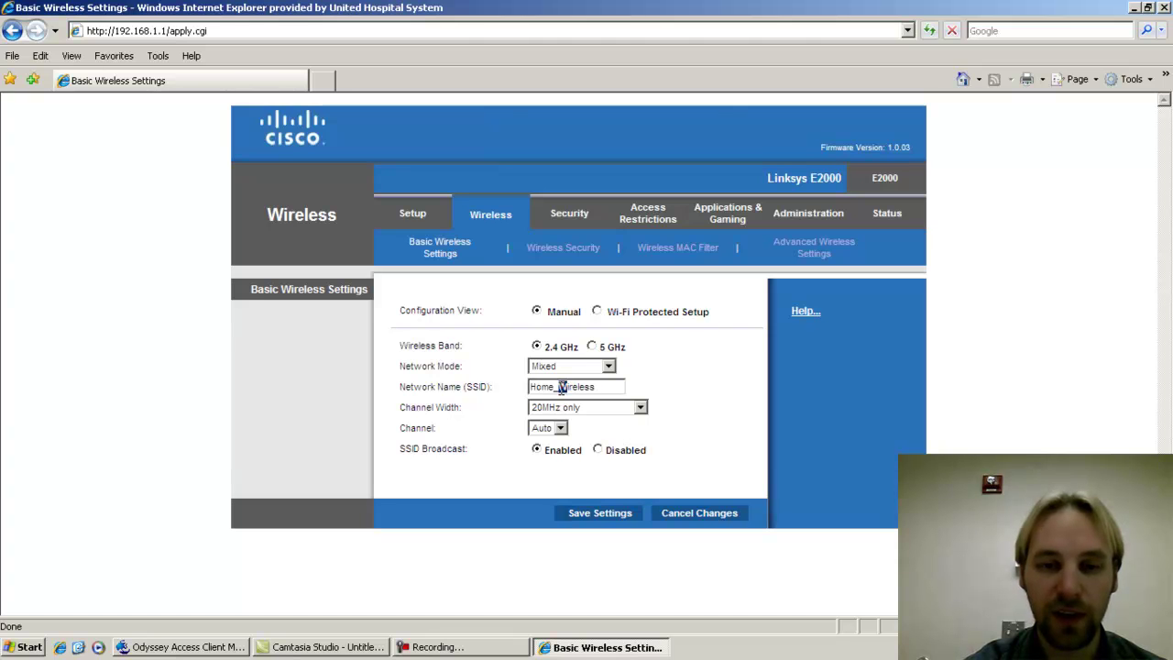
{"action": "left_click", "coordinate": [600, 387]}
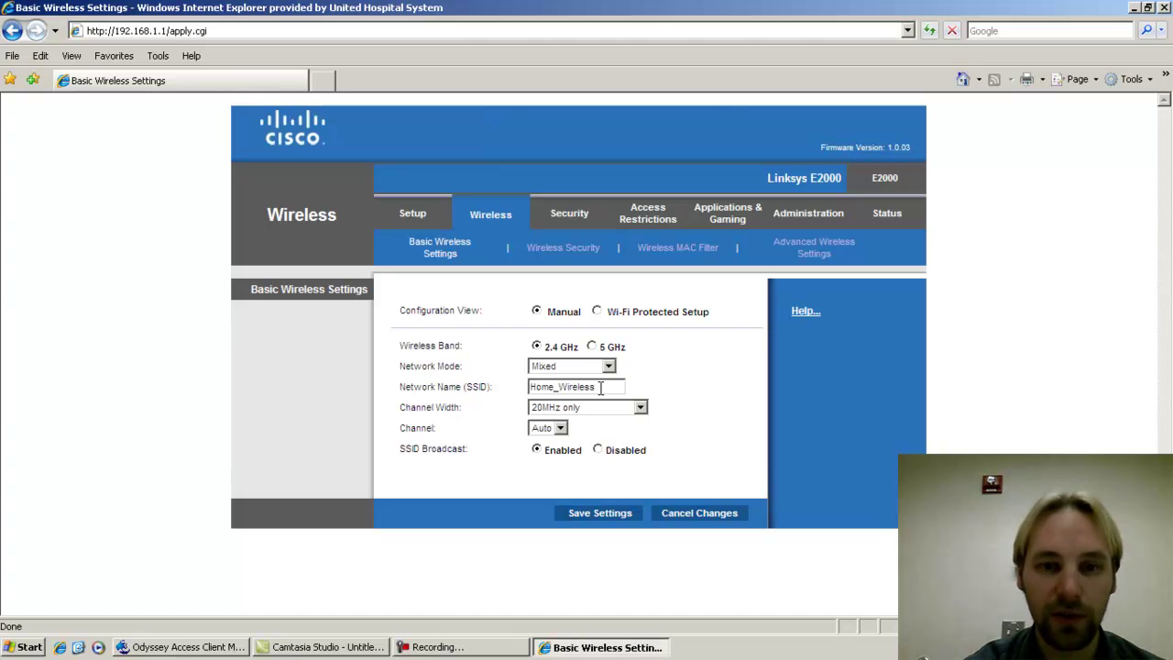
{"action": "left_click_drag", "start_coordinate": [597, 387], "coordinate": [530, 387]}
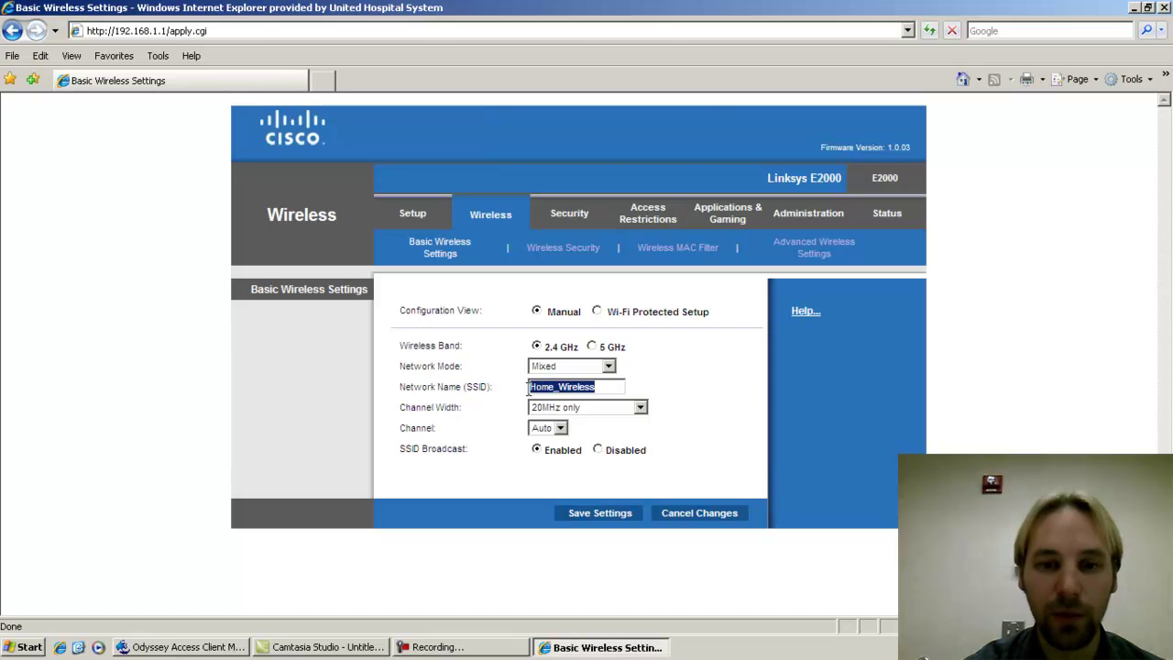
{"action": "left_click", "coordinate": [617, 388]}
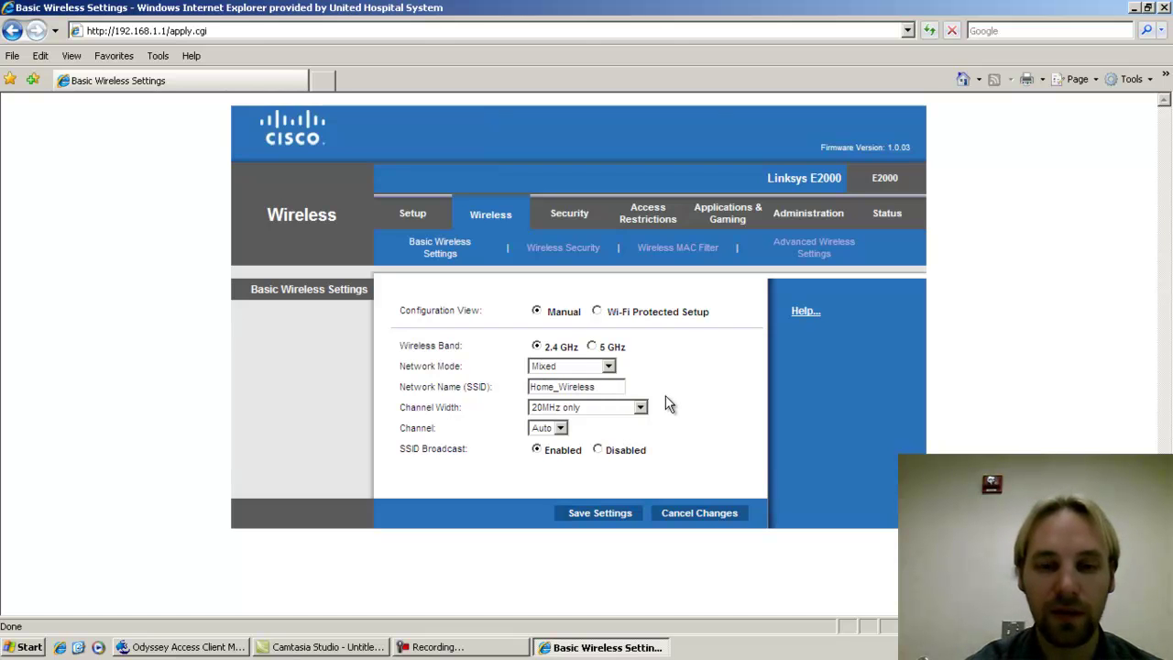
- Set channel width to Auto (20MHz or 40MHz) and keep the channel on Auto
{"action": "left_click", "coordinate": [641, 409]}
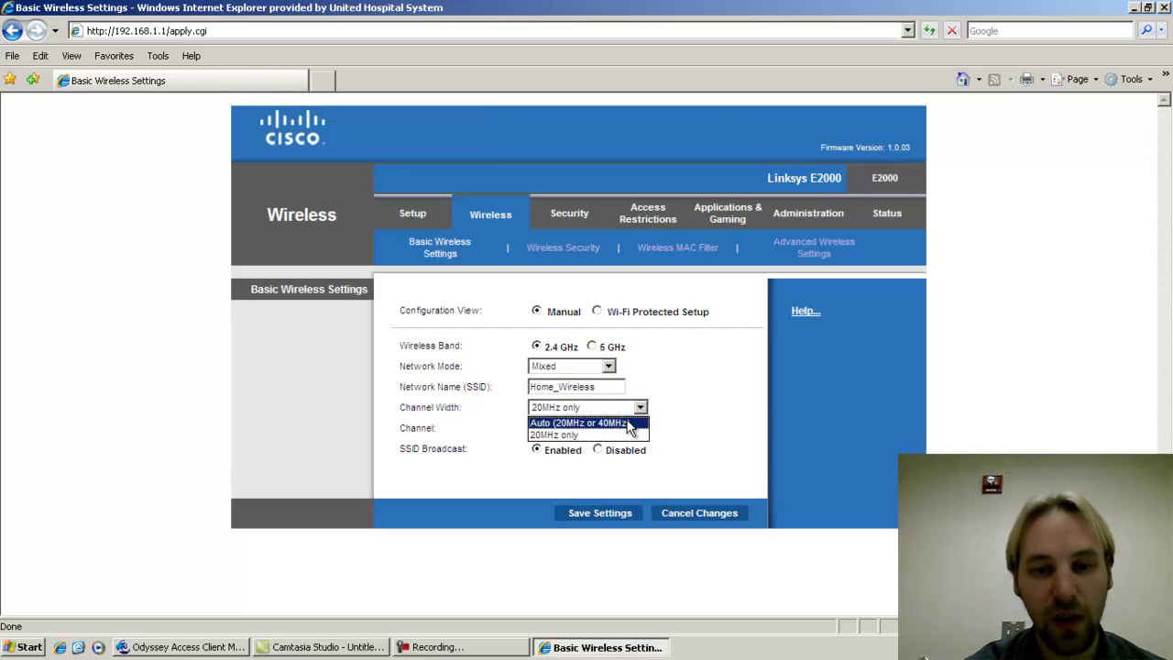
{"action": "left_click", "coordinate": [629, 423]}
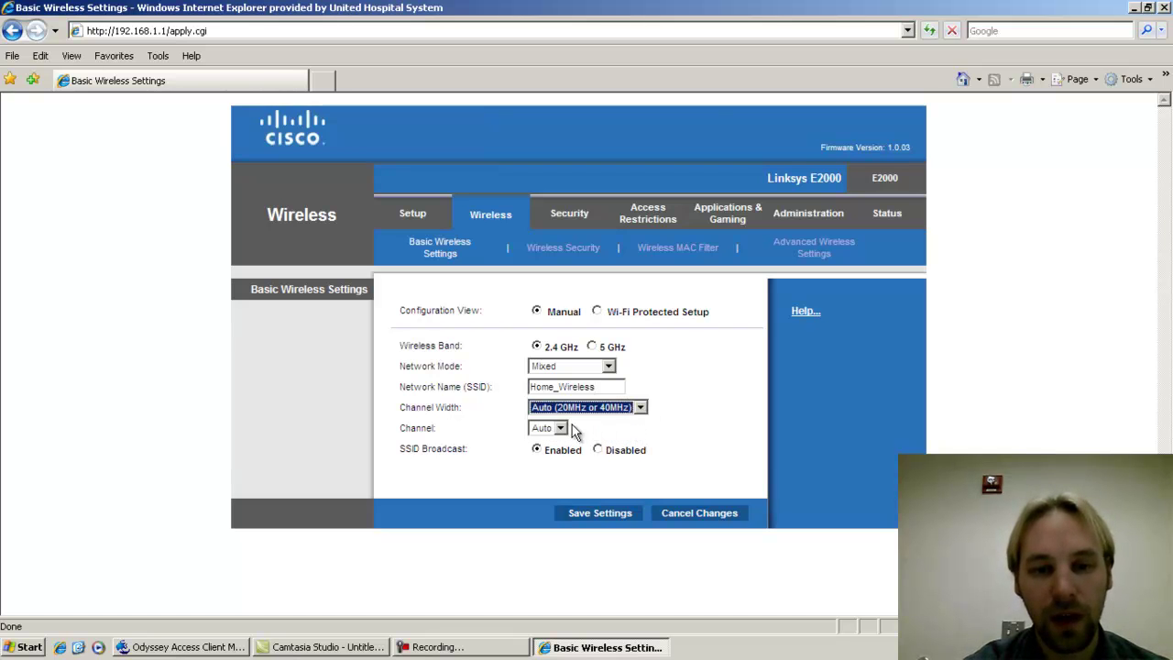
{"action": "left_click", "coordinate": [561, 429]}
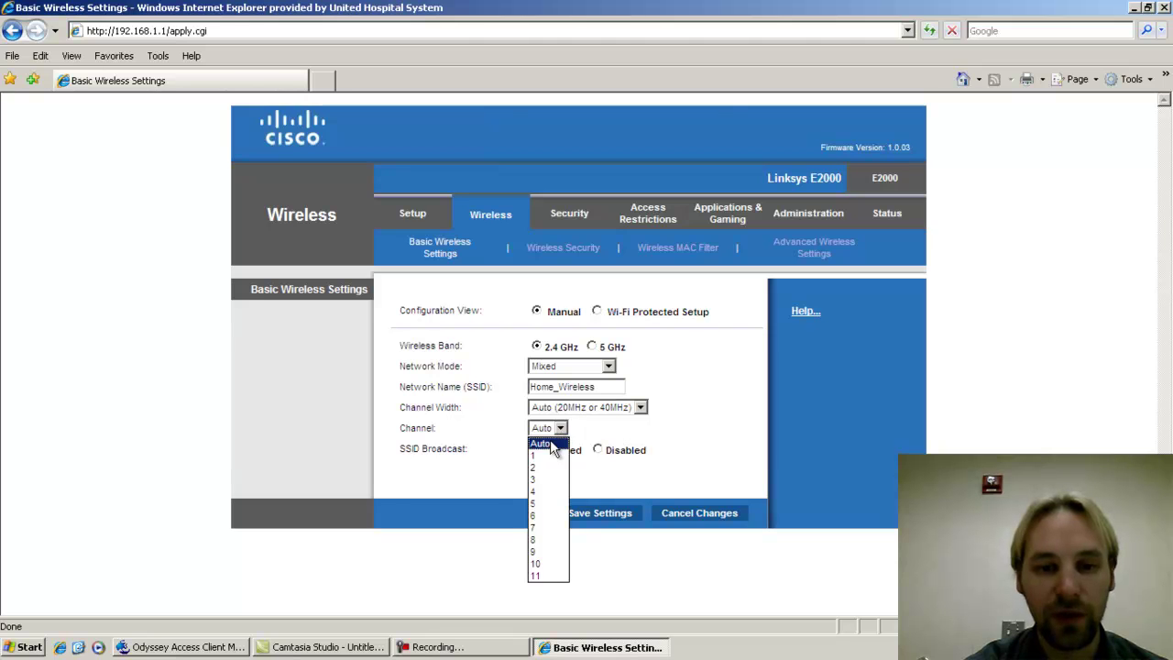
{"action": "left_click", "coordinate": [541, 443]}
{"action": "left_click_drag", "start_coordinate": [402, 428], "coordinate": [469, 442]}
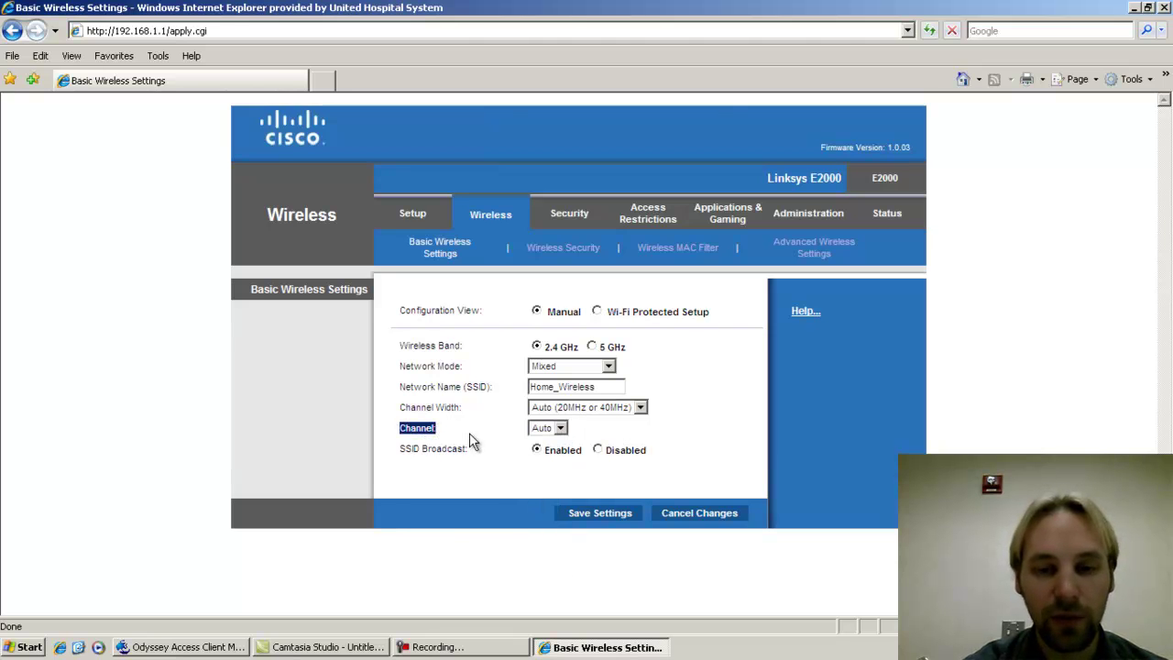
{"action": "left_click", "coordinate": [695, 448]}
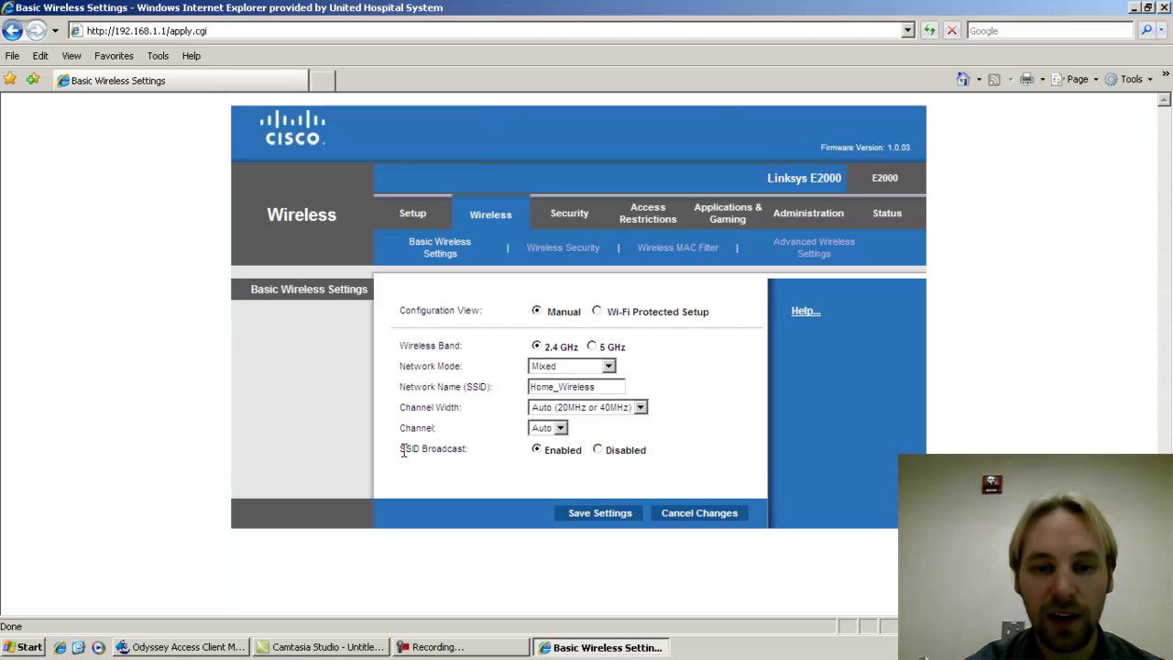
- Keep SSID Broadcast Enabled, then save the basic wireless settings and continue
{"action": "left_click_drag", "start_coordinate": [401, 449], "coordinate": [465, 452]}
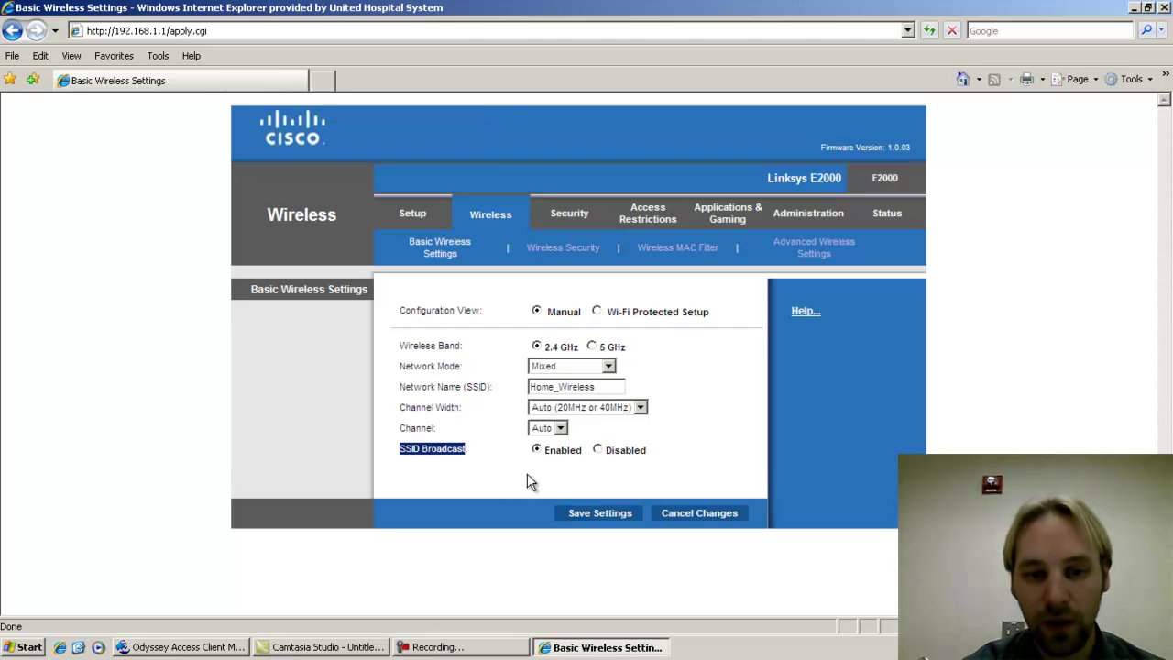
{"action": "left_click", "coordinate": [442, 467]}
{"action": "left_click_drag", "start_coordinate": [406, 452], "coordinate": [565, 471]}
{"action": "left_click", "coordinate": [566, 473]}
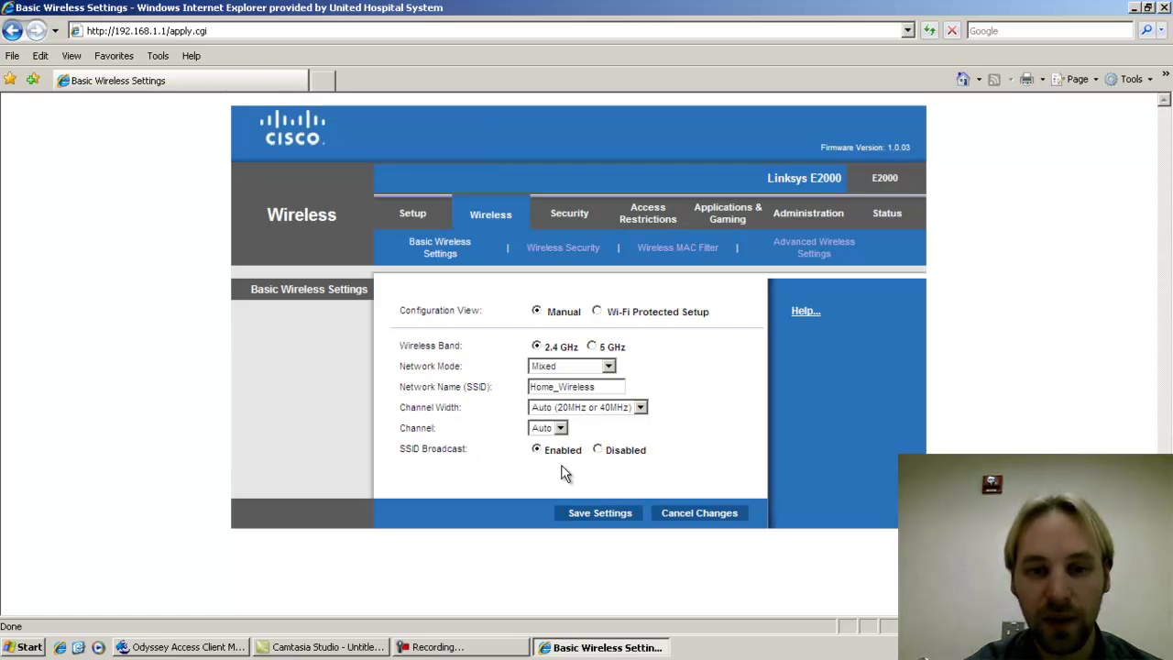
{"action": "left_click_drag", "start_coordinate": [616, 386], "coordinate": [531, 387]}
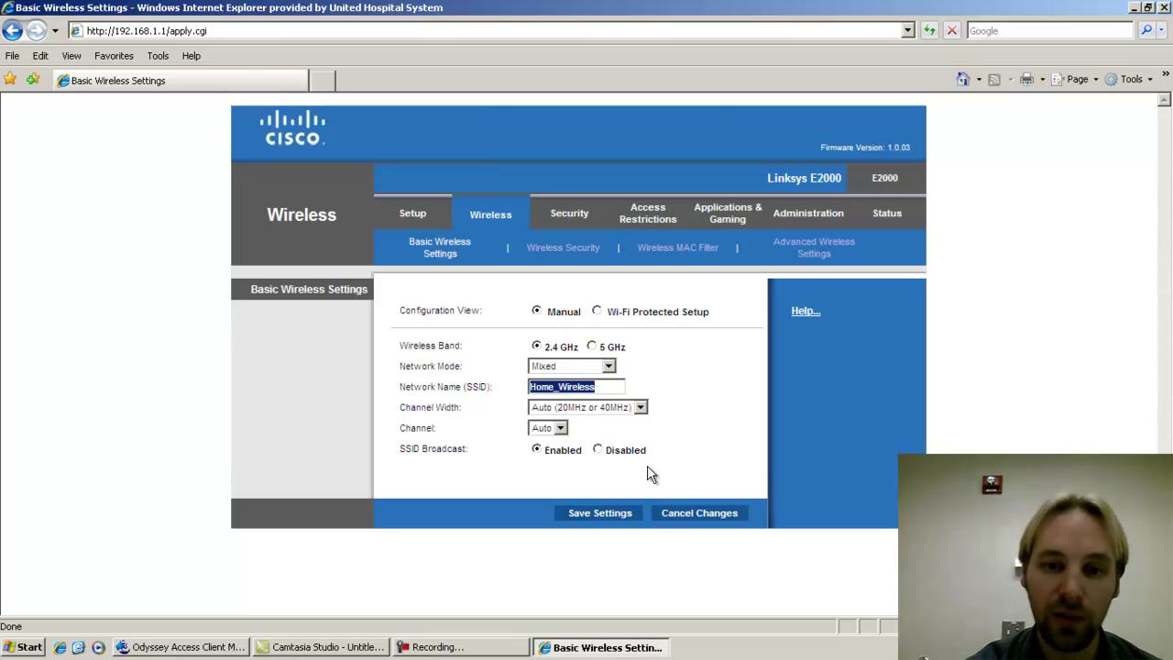
{"action": "left_click", "coordinate": [518, 530]}
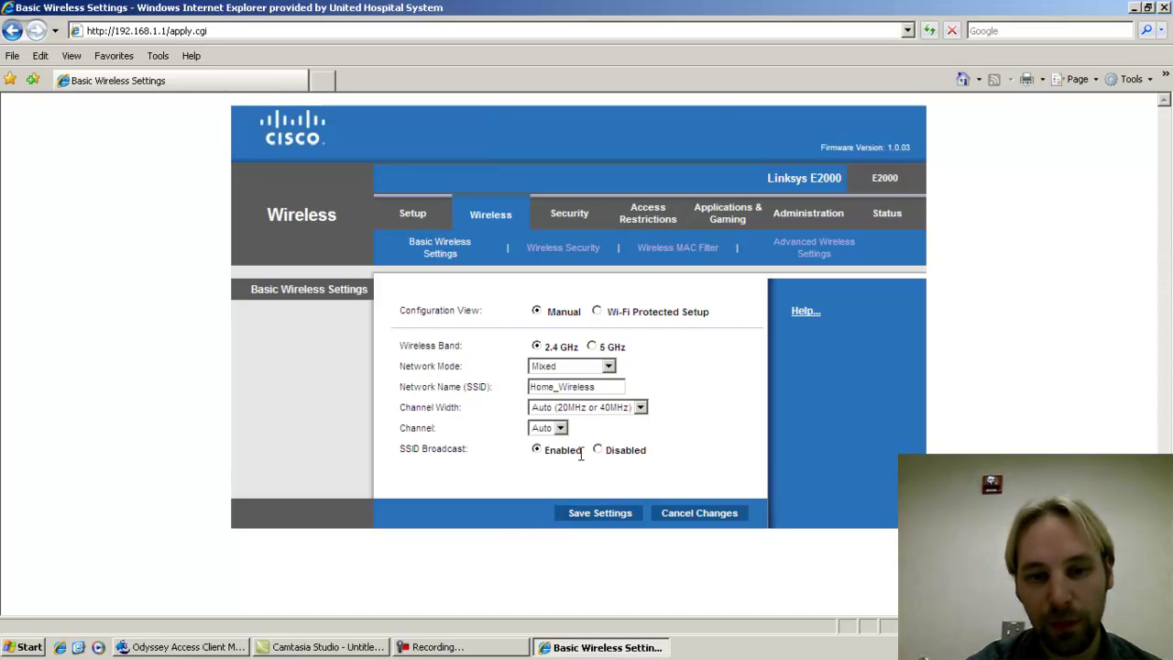
{"action": "left_click_drag", "start_coordinate": [579, 455], "coordinate": [546, 450]}
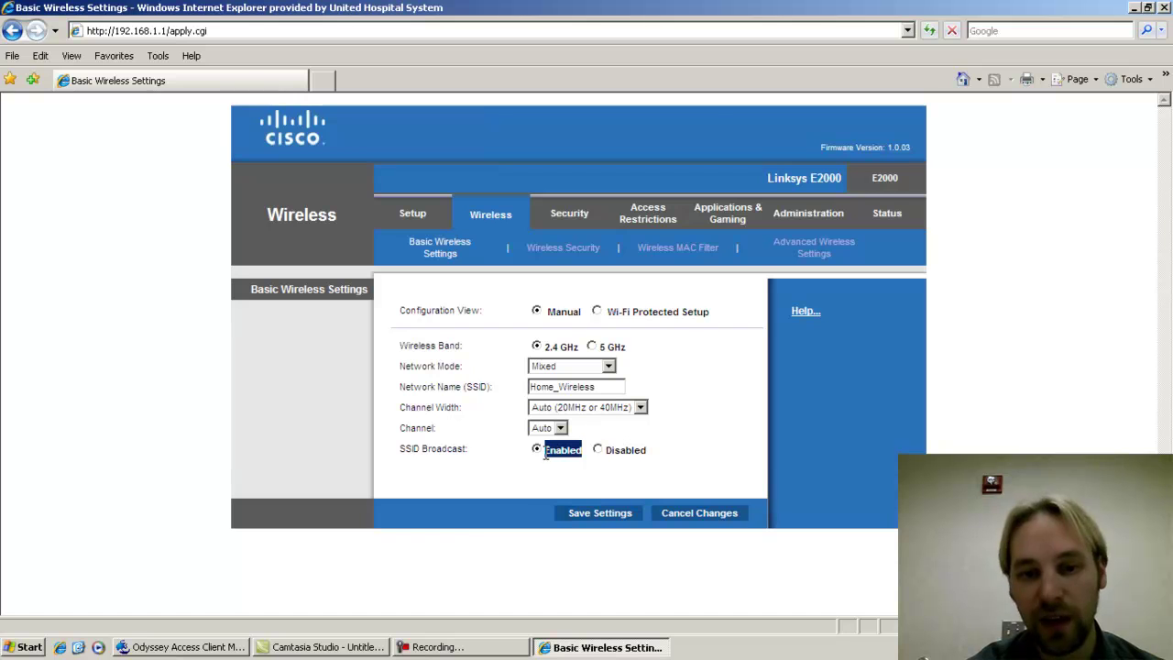
{"action": "left_click", "coordinate": [479, 530]}
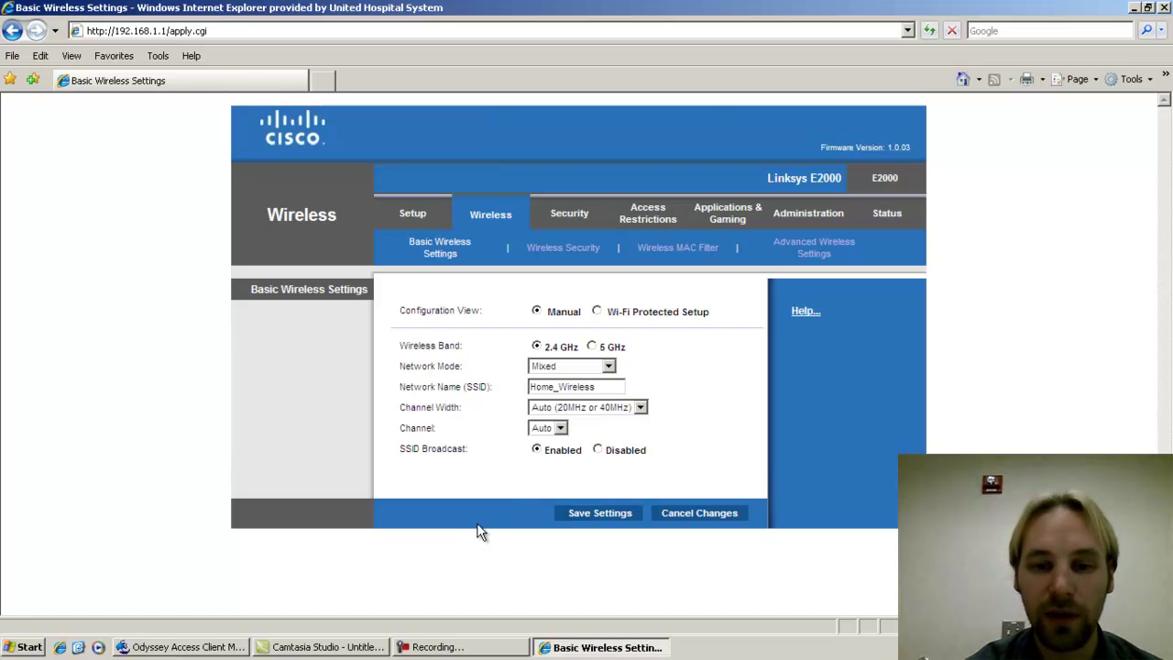
{"action": "left_click", "coordinate": [591, 518]}
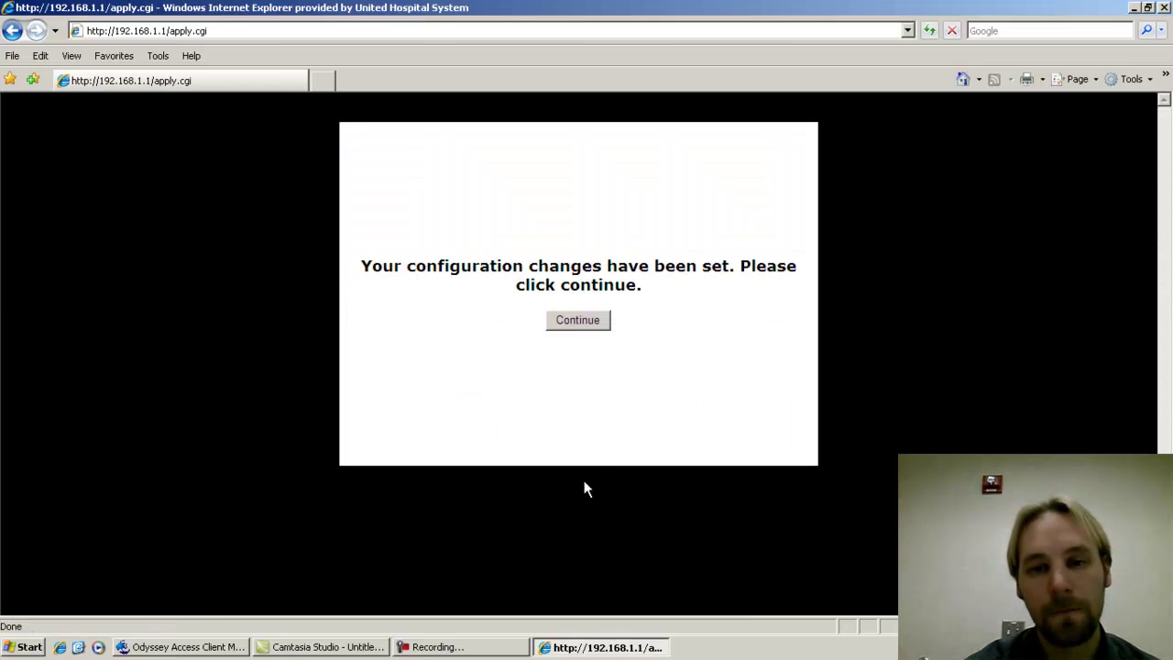
{"action": "left_click", "coordinate": [583, 323]}
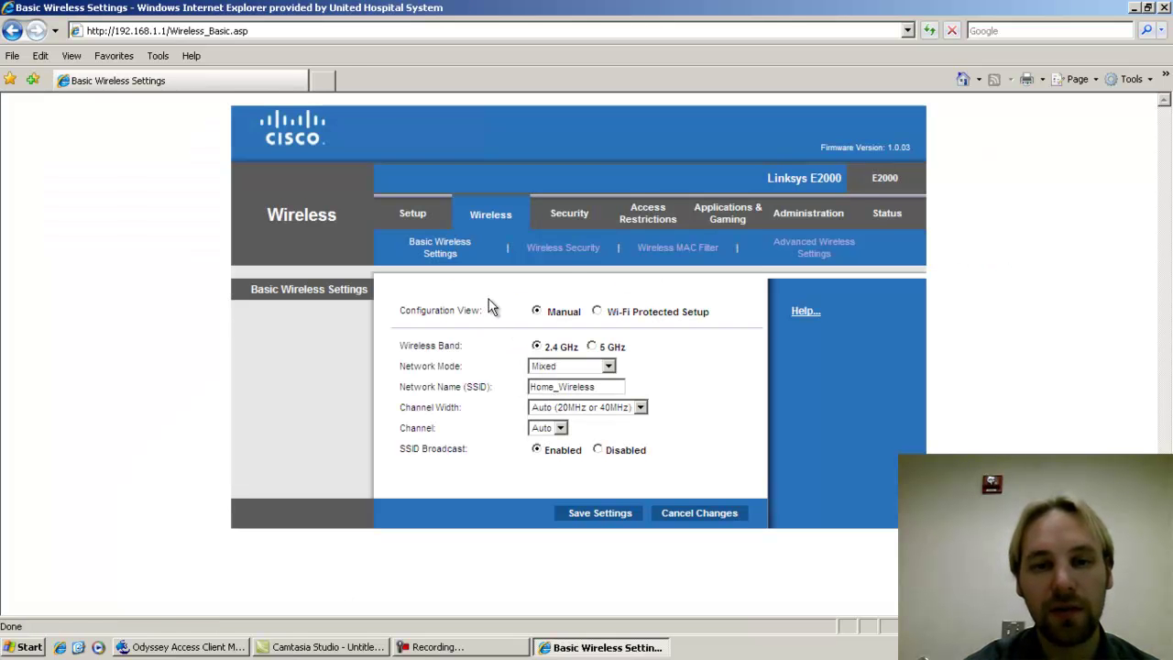
- On Wireless Security, choose WPA2 Personal mode and enter the network passphrase
{"action": "left_click", "coordinate": [570, 251]}
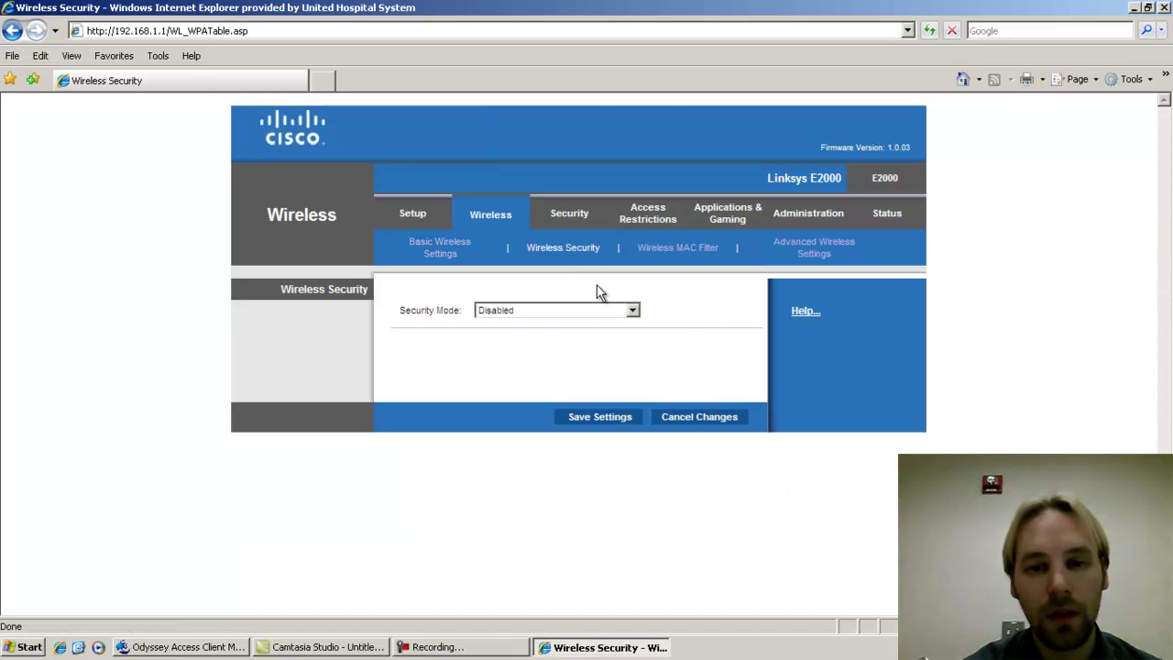
{"action": "left_click", "coordinate": [633, 312]}
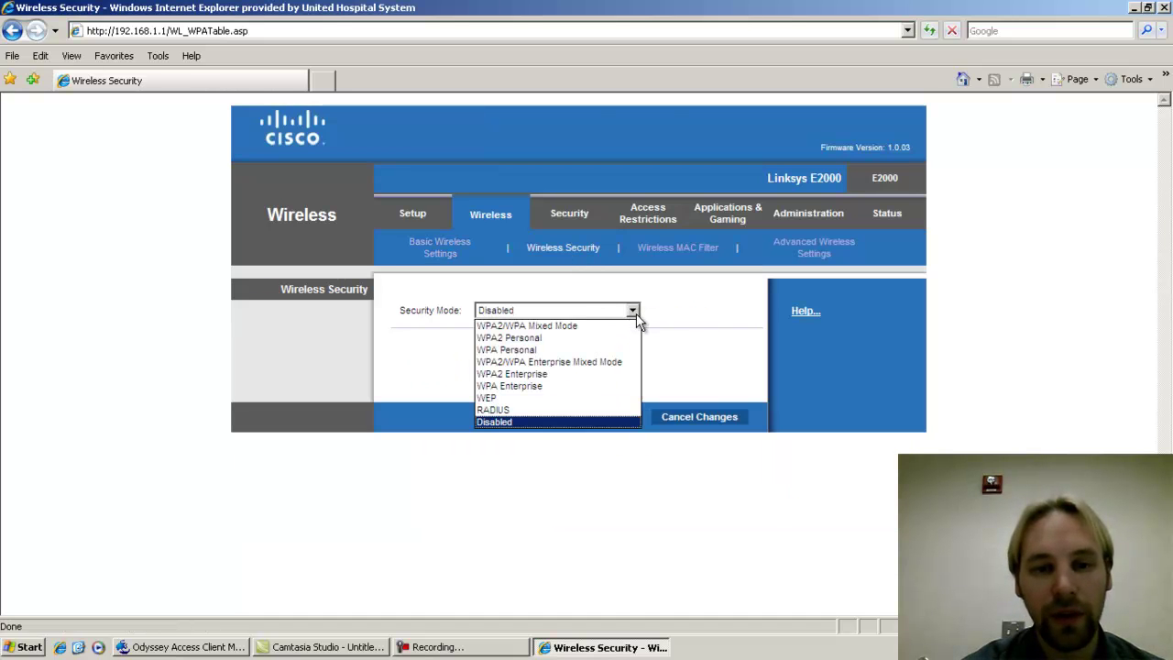
{"action": "left_click", "coordinate": [550, 339]}
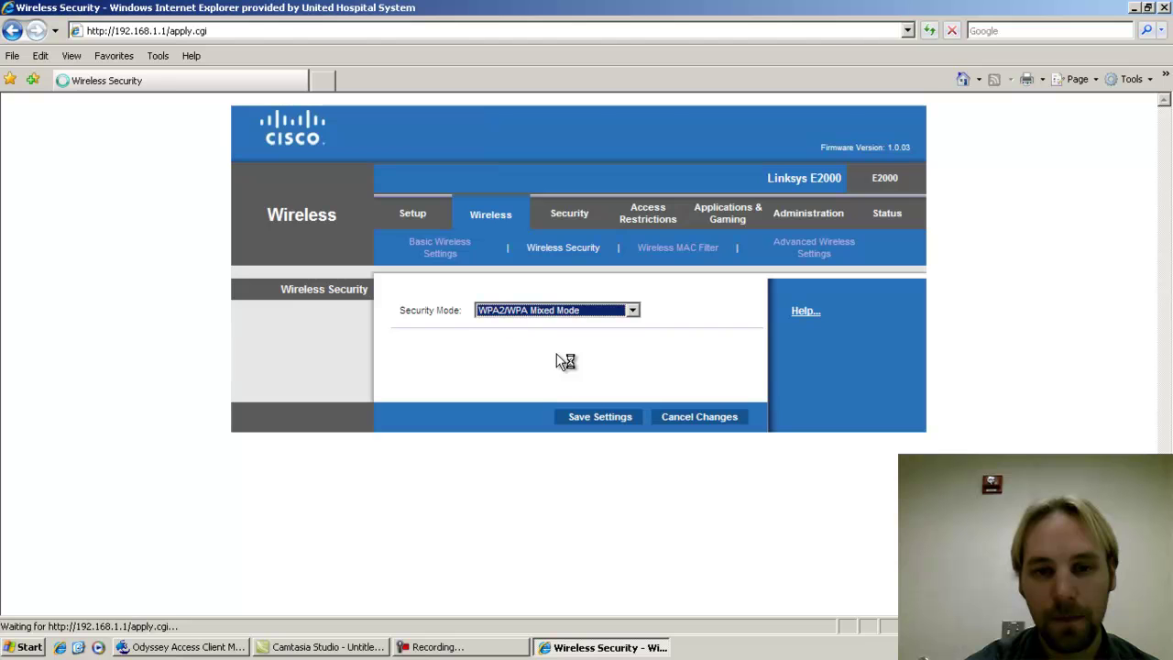
{"action": "left_click", "coordinate": [558, 346]}
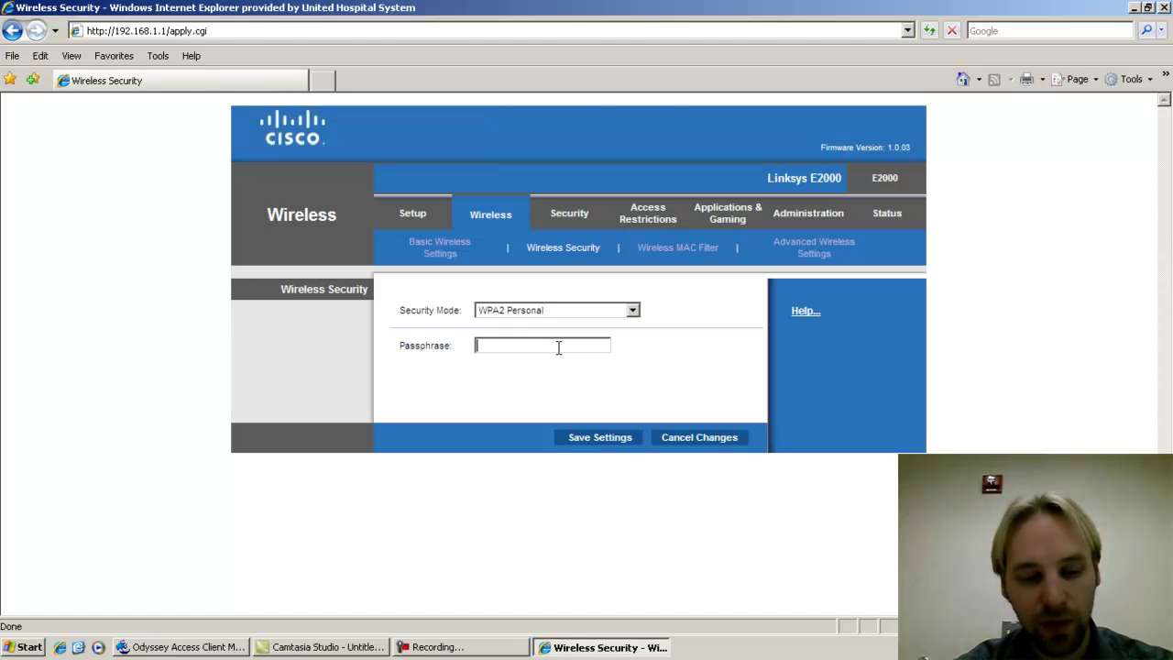
{"action": "type", "text": "test12345"}
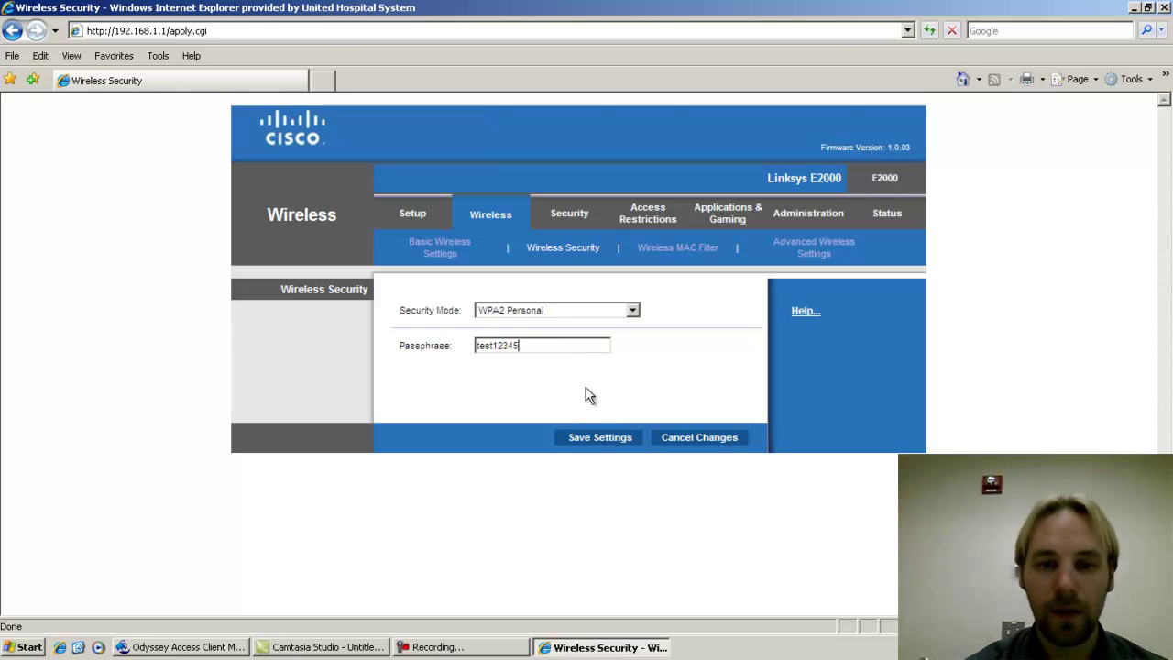
- Save the WPA2 settings, browse the MAC Filter and Advanced Wireless subtabs, then view Status
{"action": "left_click", "coordinate": [600, 438]}
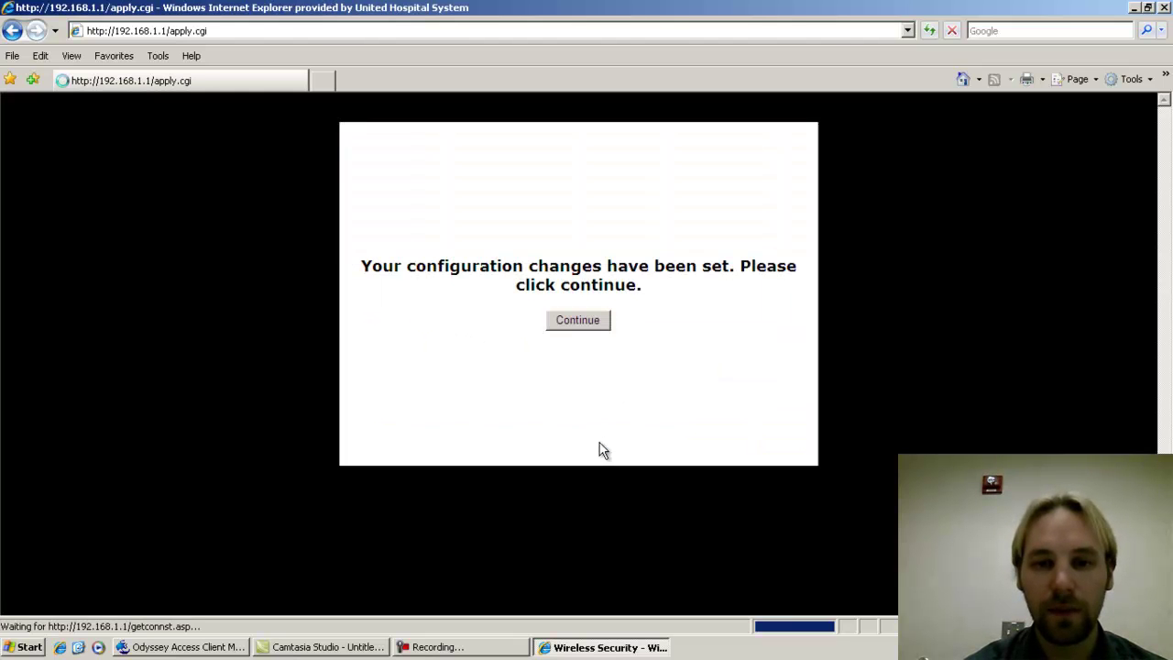
{"action": "left_click", "coordinate": [576, 329]}
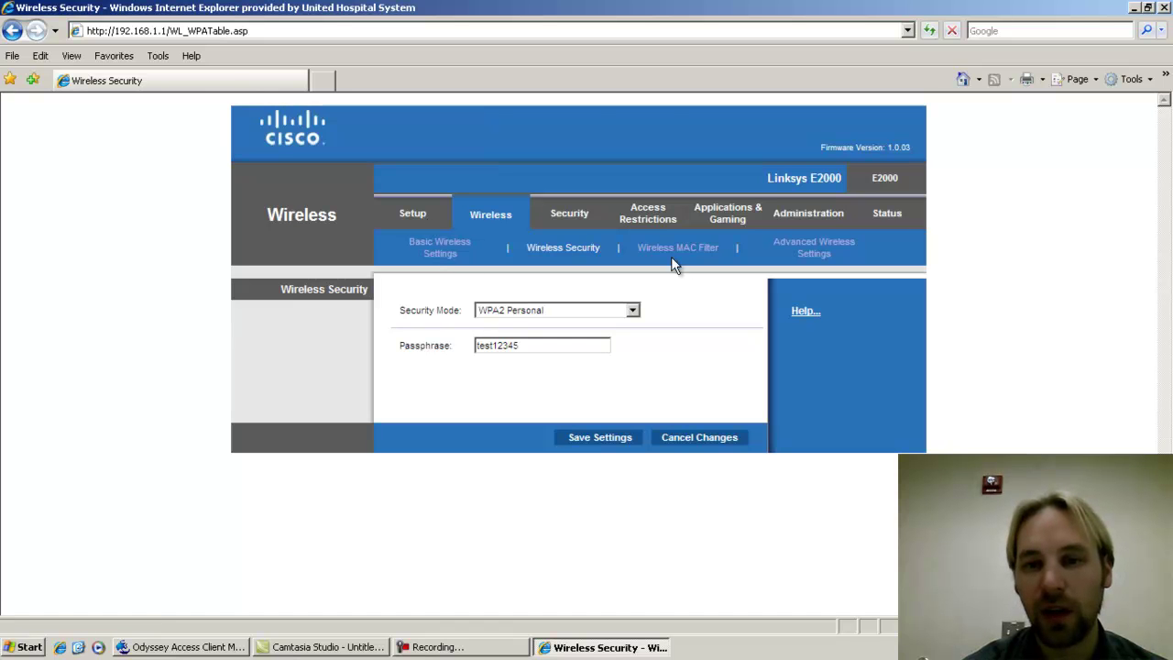
{"action": "left_click", "coordinate": [694, 255]}
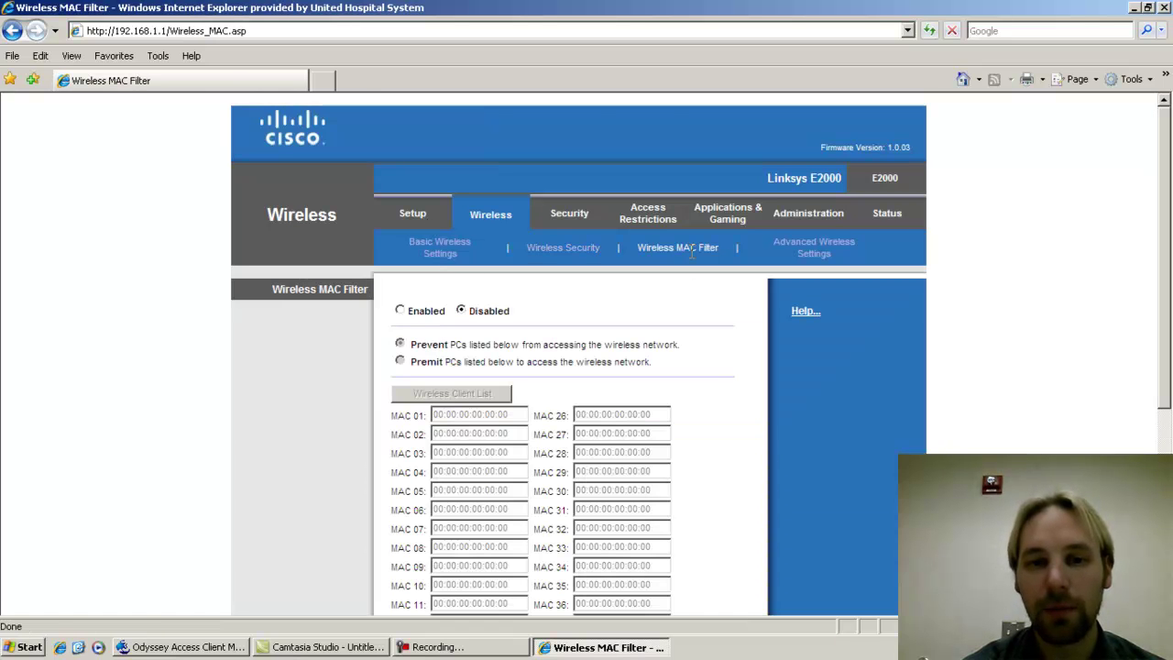
{"action": "left_click", "coordinate": [446, 253]}
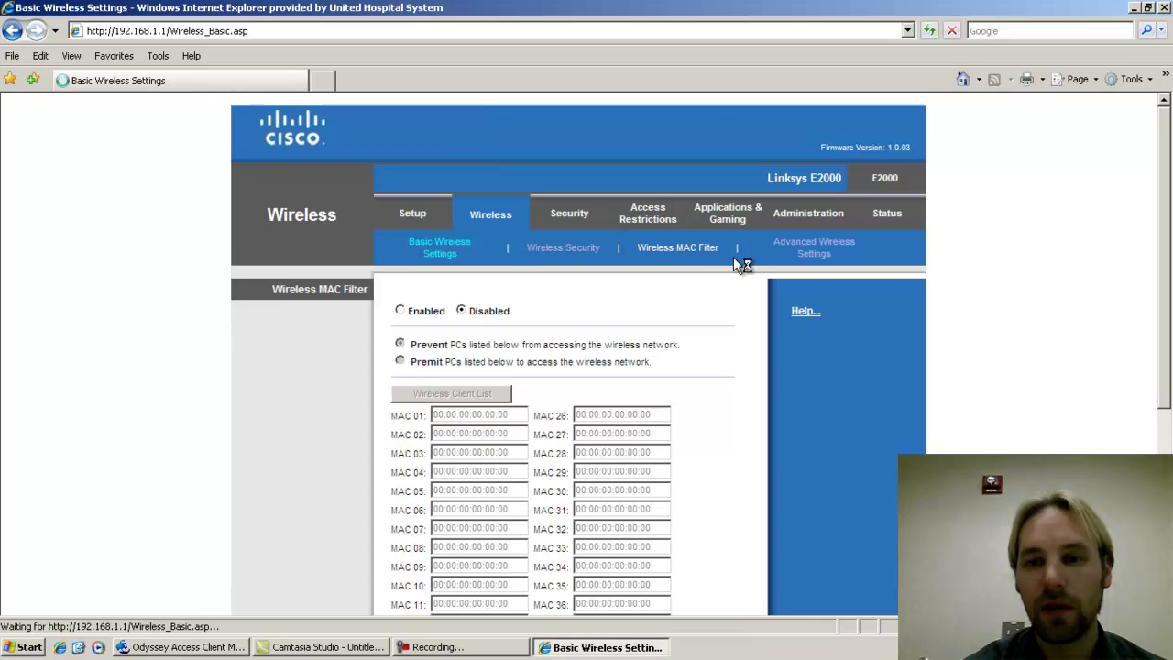
{"action": "left_click", "coordinate": [774, 254]}
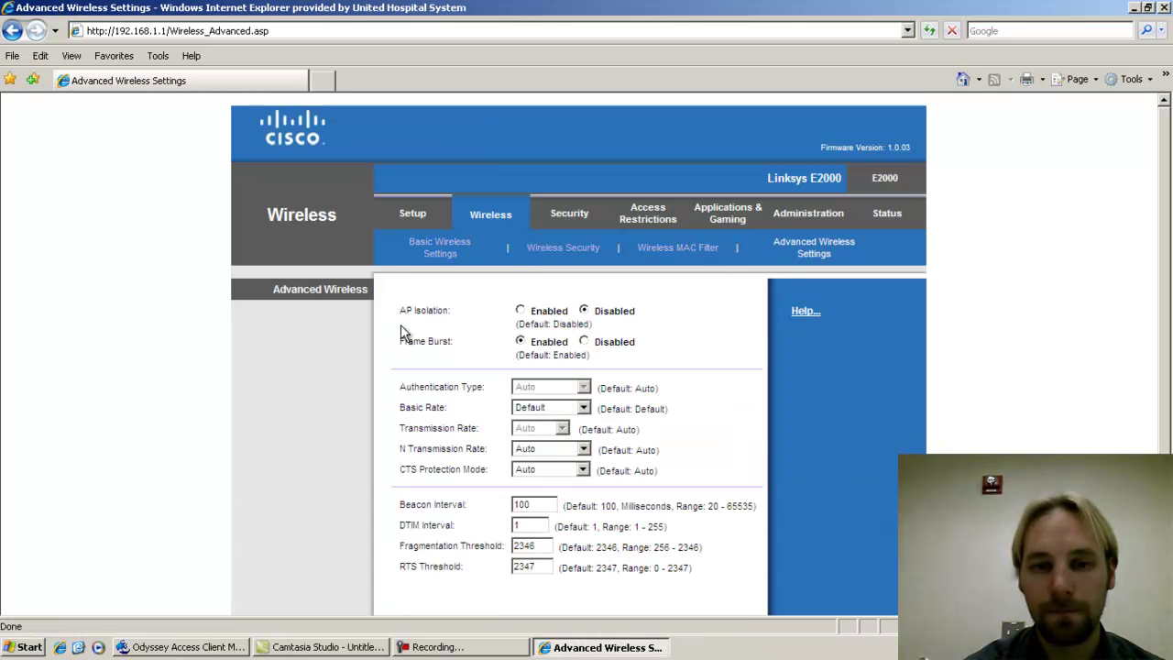
{"action": "left_click", "coordinate": [440, 253]}
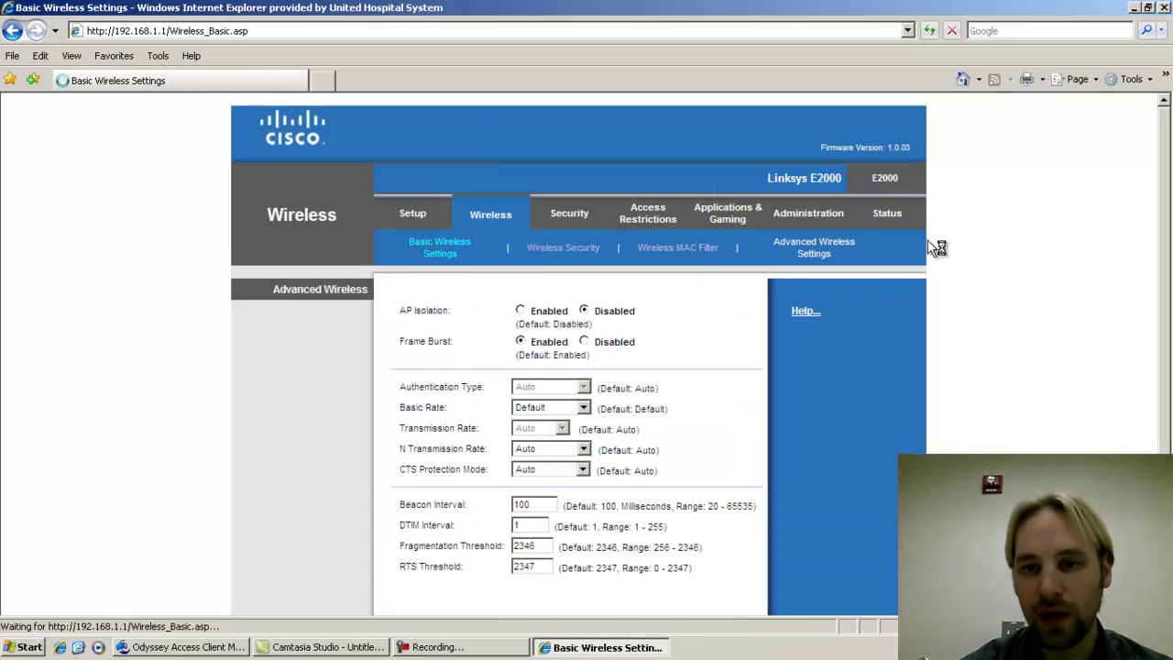
{"action": "left_click", "coordinate": [889, 211]}
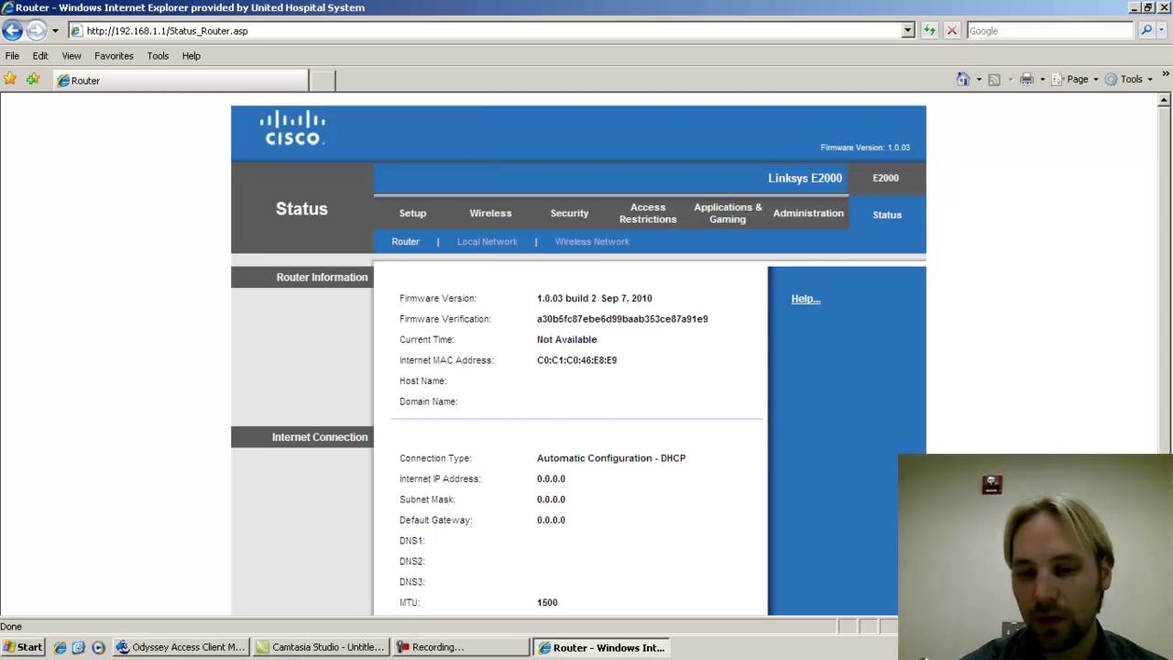
- Bring Odyssey Access Client Manager forward, move it left, and minimize the browser
{"action": "key", "text": "alt+Tab"}
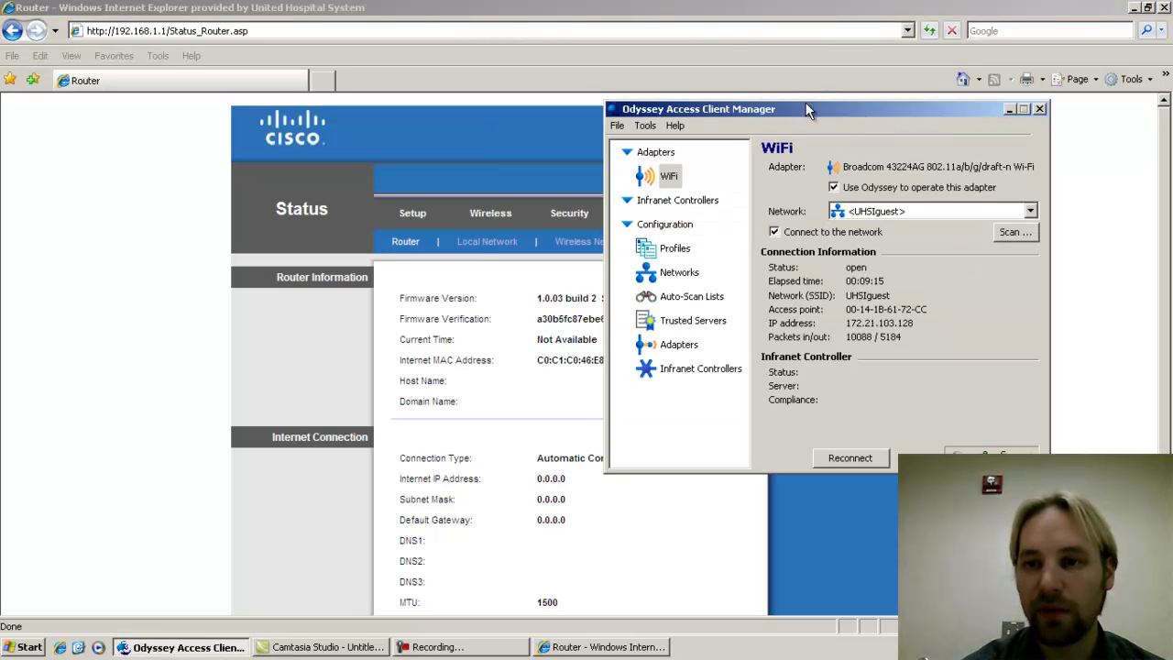
{"action": "left_click_drag", "start_coordinate": [838, 103], "coordinate": [838, 107]}
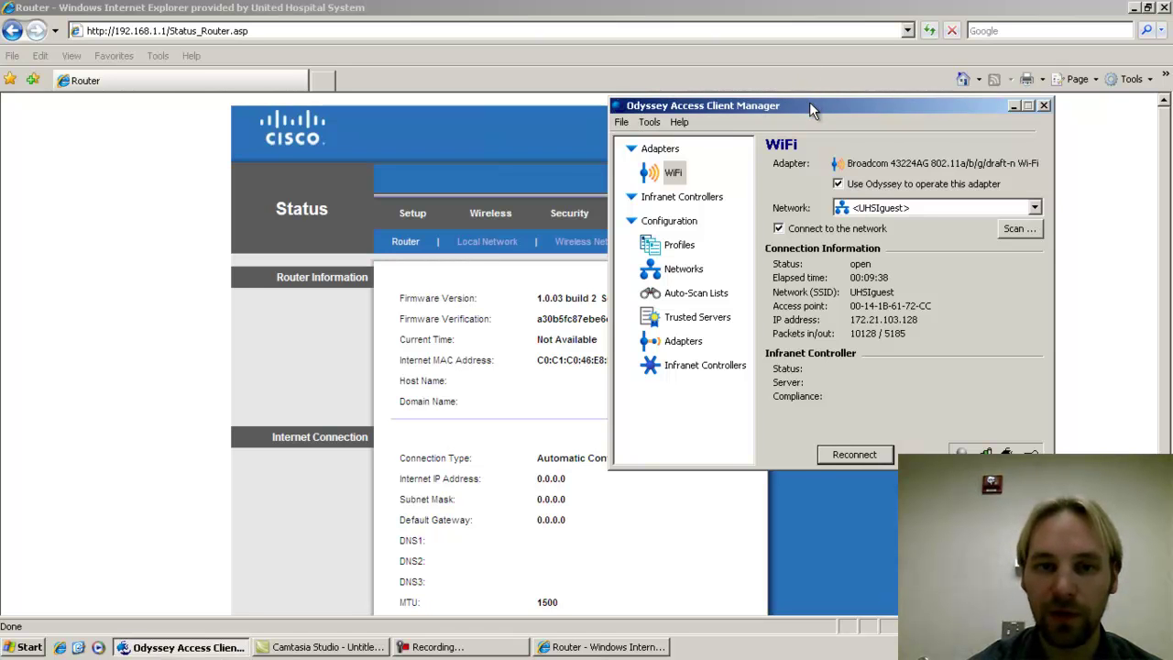
{"action": "left_click_drag", "start_coordinate": [812, 104], "coordinate": [611, 101]}
{"action": "left_click_drag", "start_coordinate": [582, 96], "coordinate": [550, 97]}
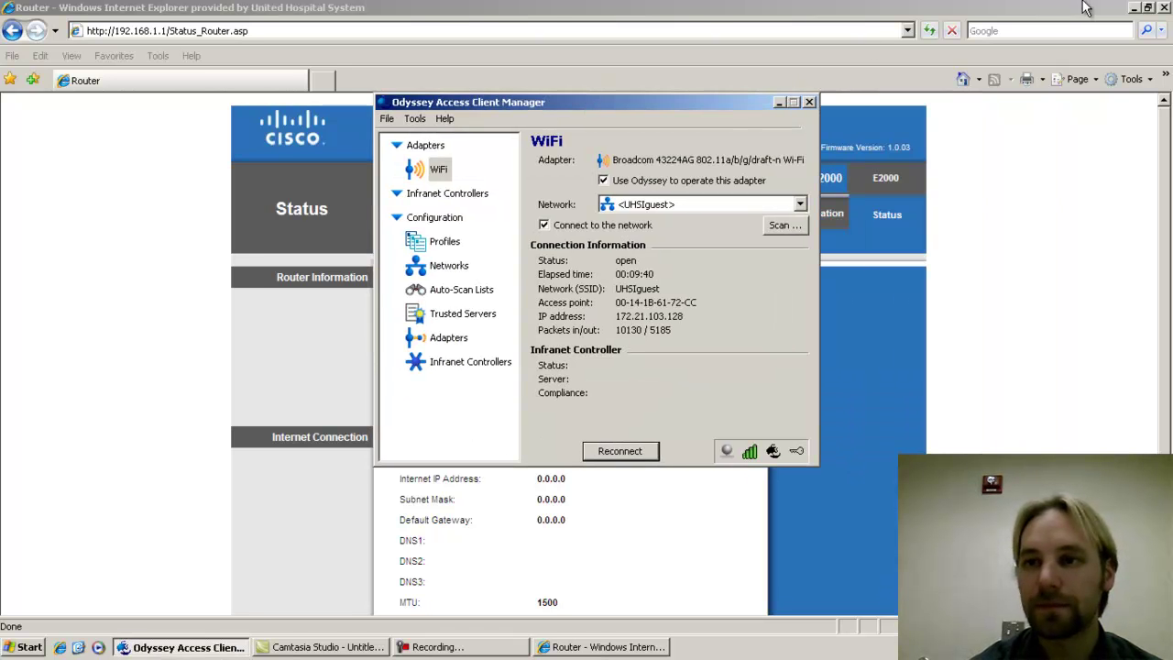
{"action": "left_click", "coordinate": [1134, 7]}
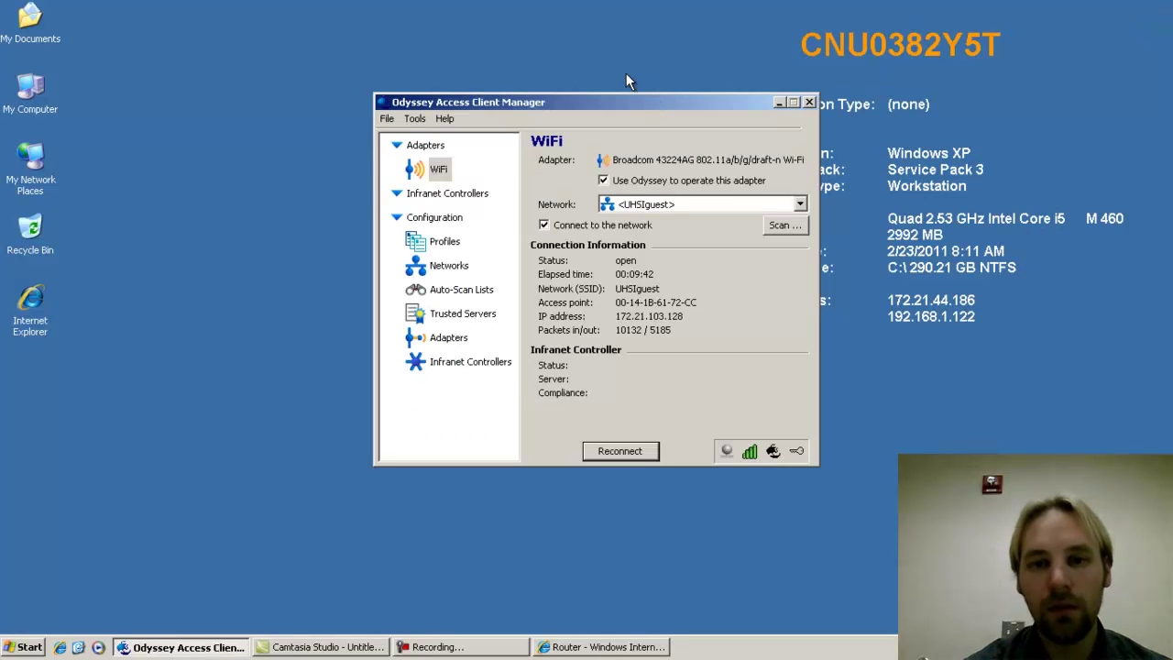